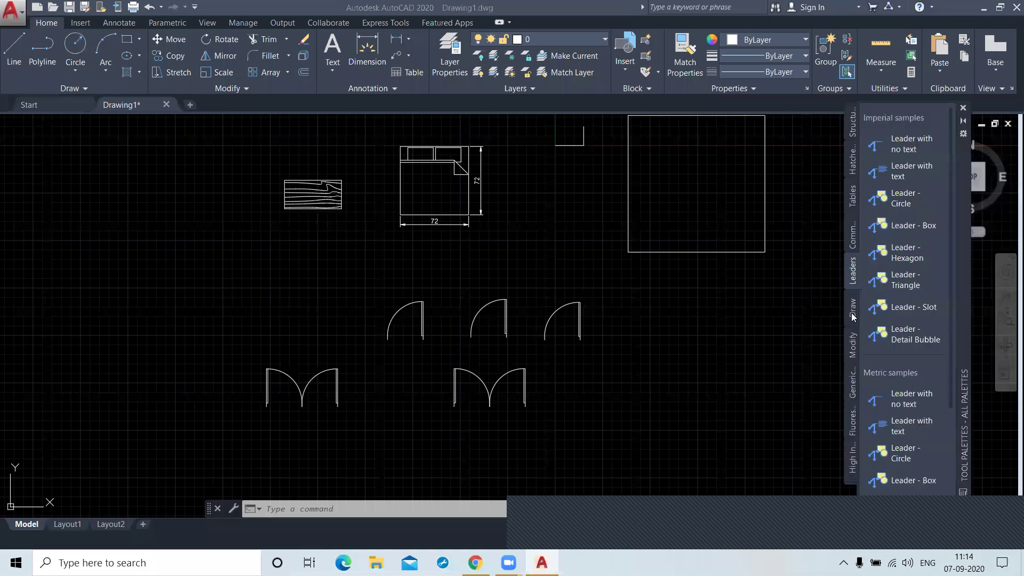
Insert the Valve - Imperial sample block in an empty area of the drawing.
click(852, 314)
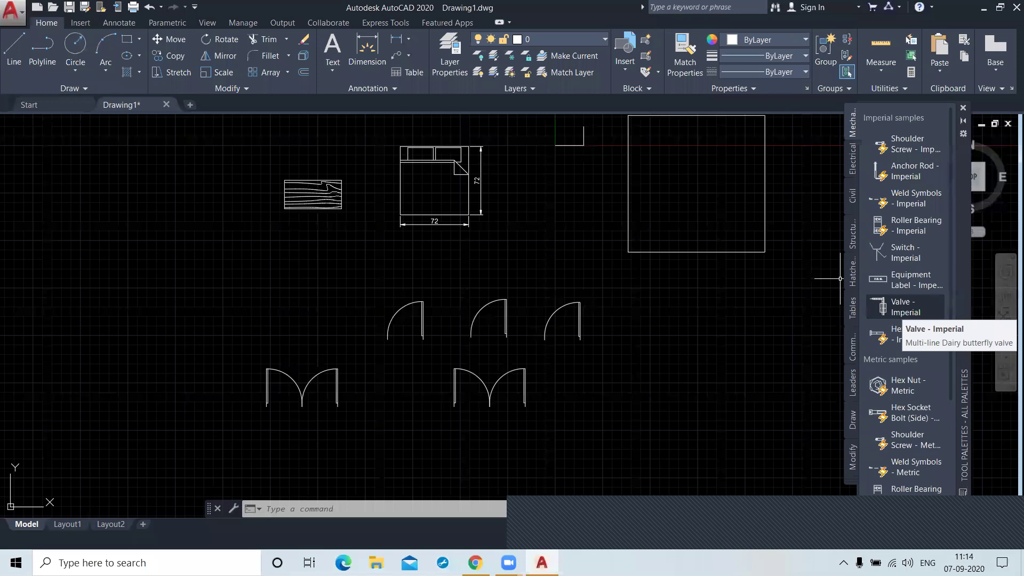
click(905, 306)
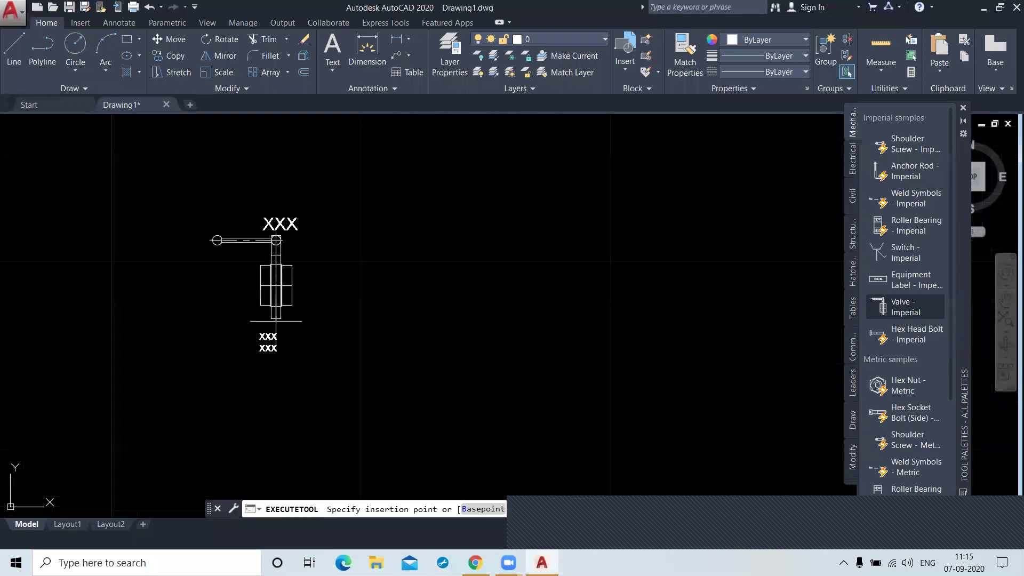
click(276, 321)
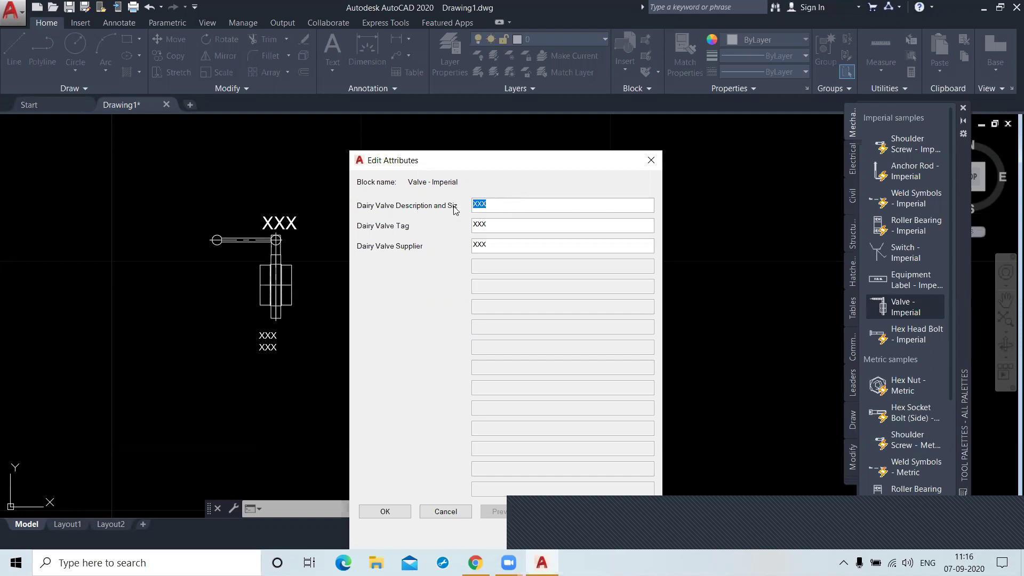
Fill in the valve block's attributes with description and size "Main Valve 25mm", tag "ABC" and the supplier's name.
text(Main )
text(Va)
text(lve)
text( 3)
key(BackSpace)
key(BackSpace)
text(25mm)
key(Tab)
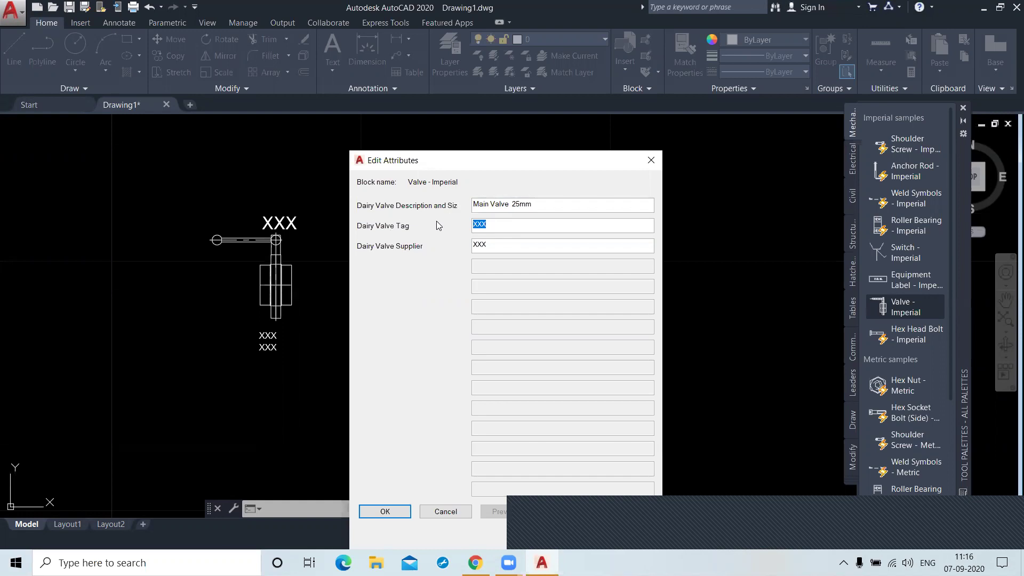
text(ABC)
drag(496, 245, 445, 246)
text(Ama)
click(385, 512)
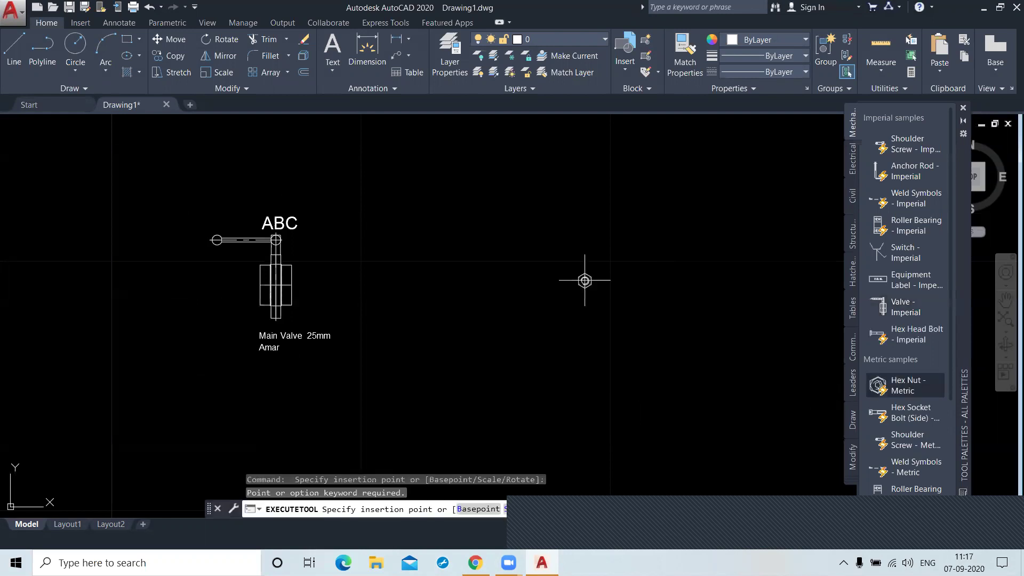
Insert the Hex Nut - Metric sample block in the empty area beside the valve.
scroll(494, 269, up, 4)
click(425, 250)
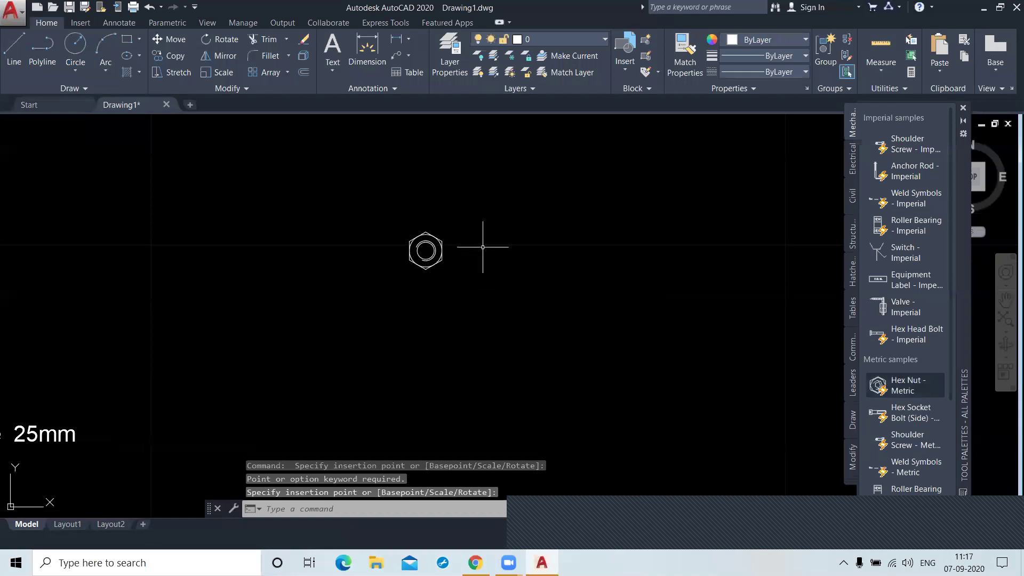
click(427, 252)
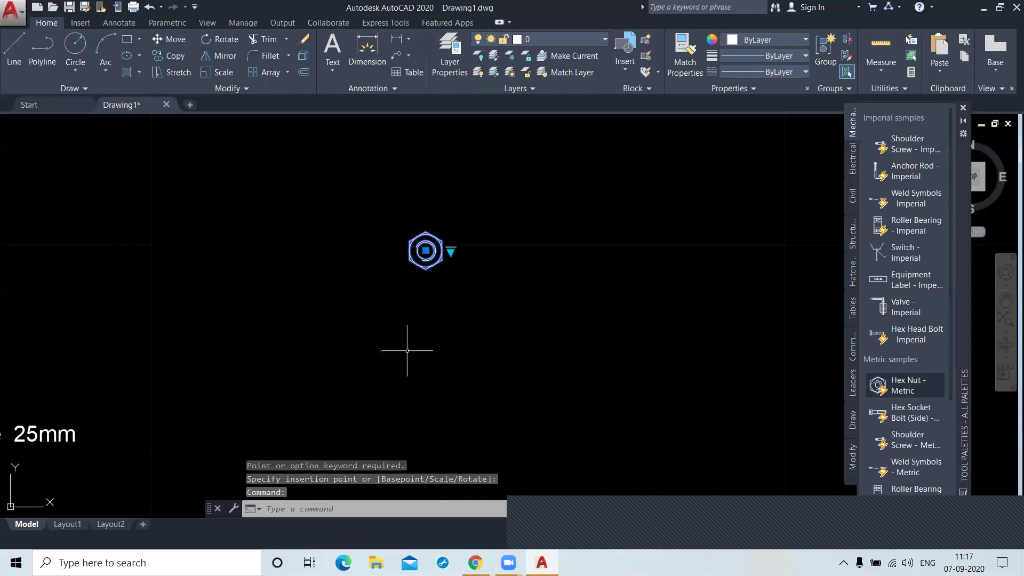
key(Escape)
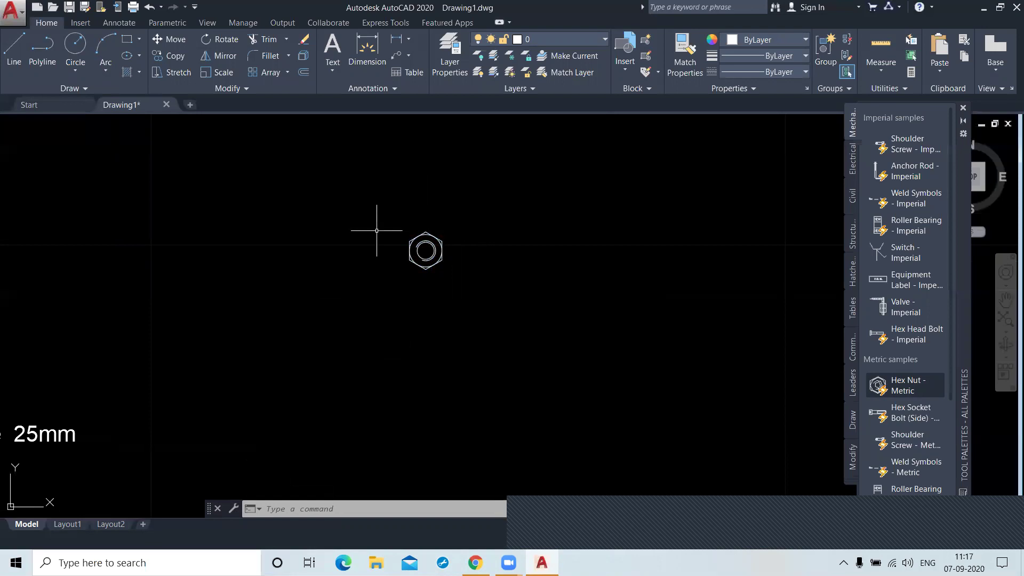
Examine the Define Attributes command description and the inserted hex nut's geometry up close.
click(636, 88)
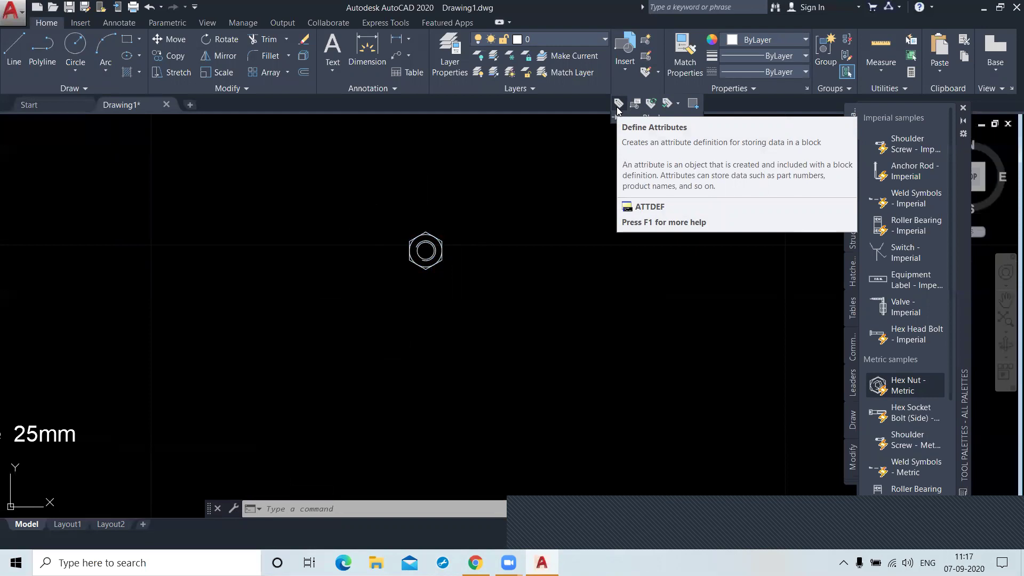
scroll(453, 267, up, 2)
scroll(453, 267, down, 2)
mouse_move(458, 267)
middle_down()
mouse_move(479, 283)
mouse_move(347, 297)
middle_up()
scroll(309, 272, down, 2)
scroll(310, 271, down, 2)
scroll(326, 277, up, 4)
scroll(298, 266, up, 4)
middle_drag(293, 267, 261, 290)
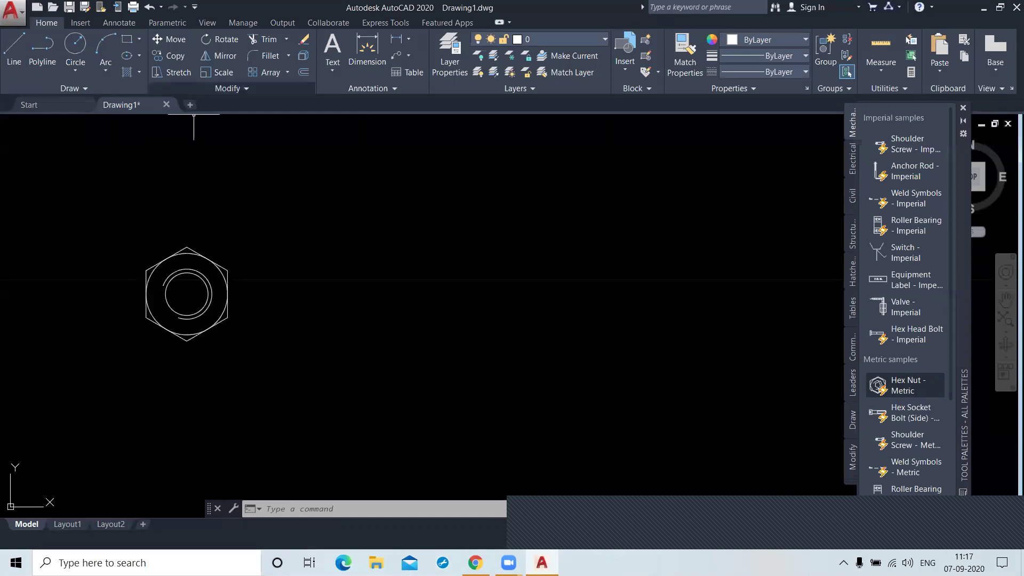
text(pol)
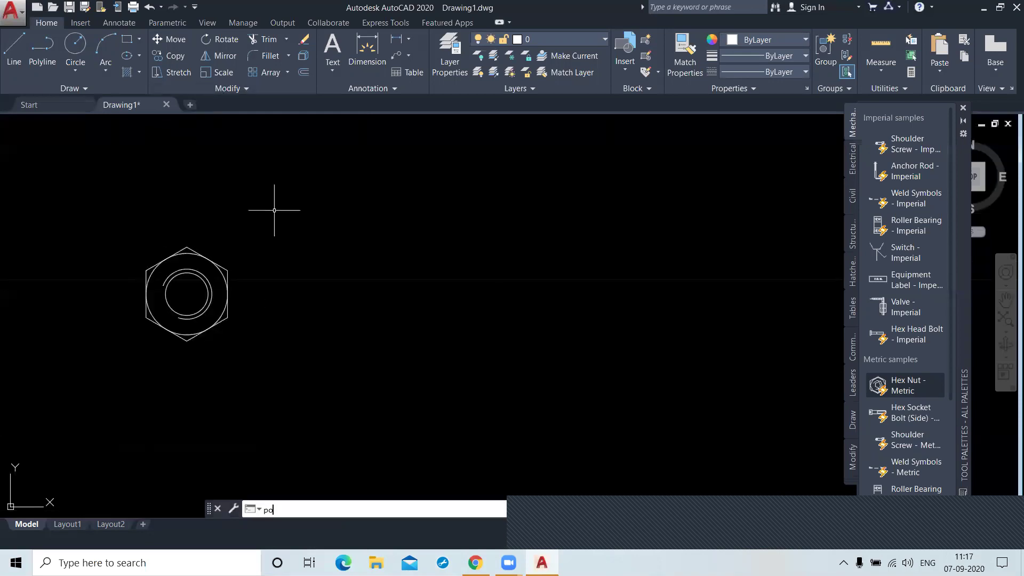
key(Return)
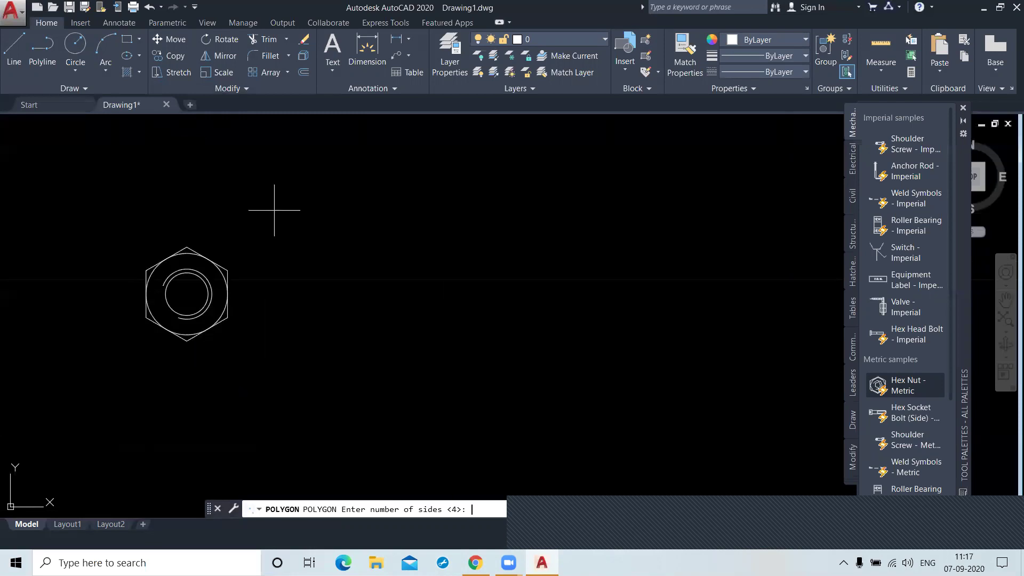
text(6)
key(Return)
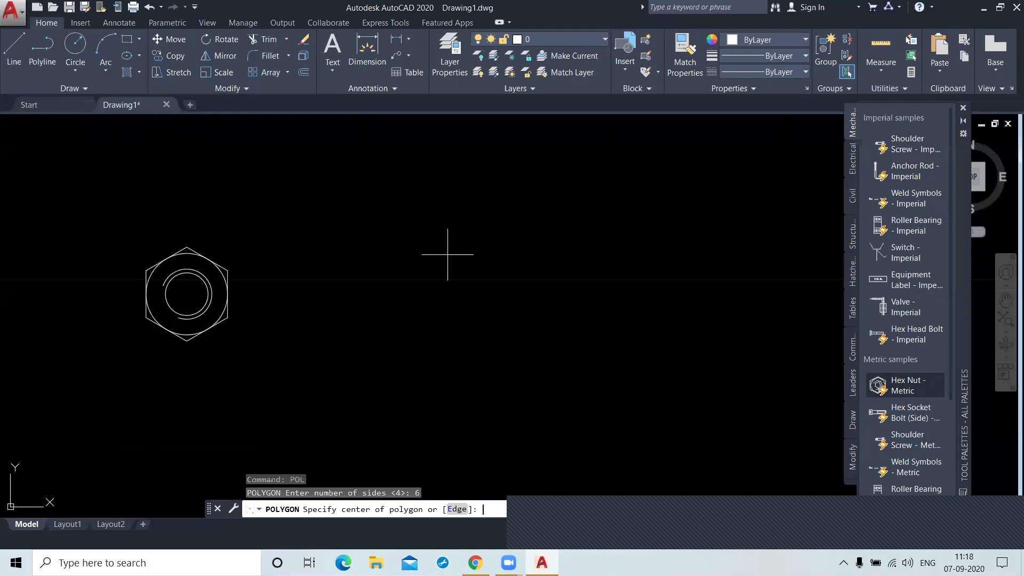
click(462, 264)
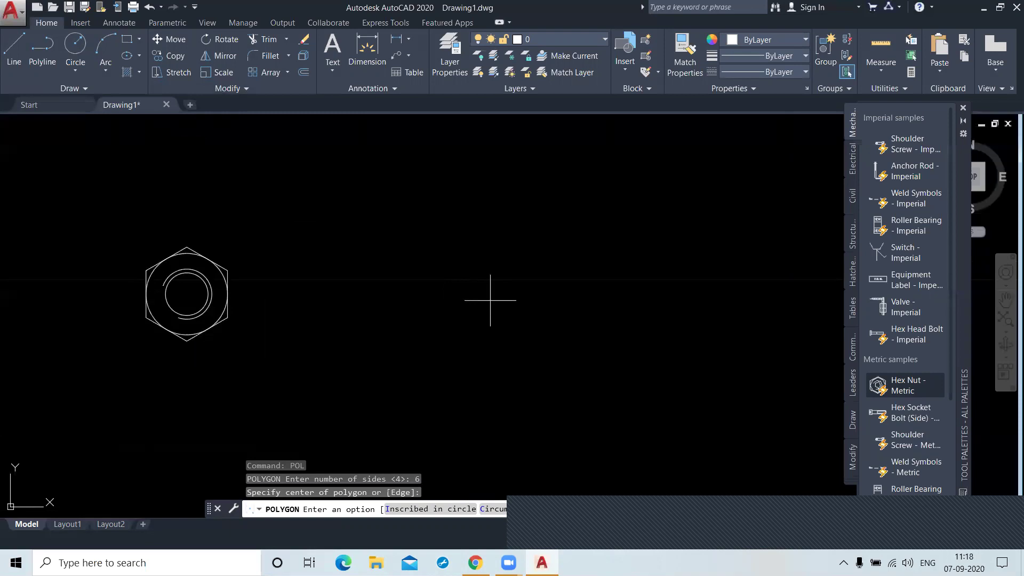
text(c)
key(Return)
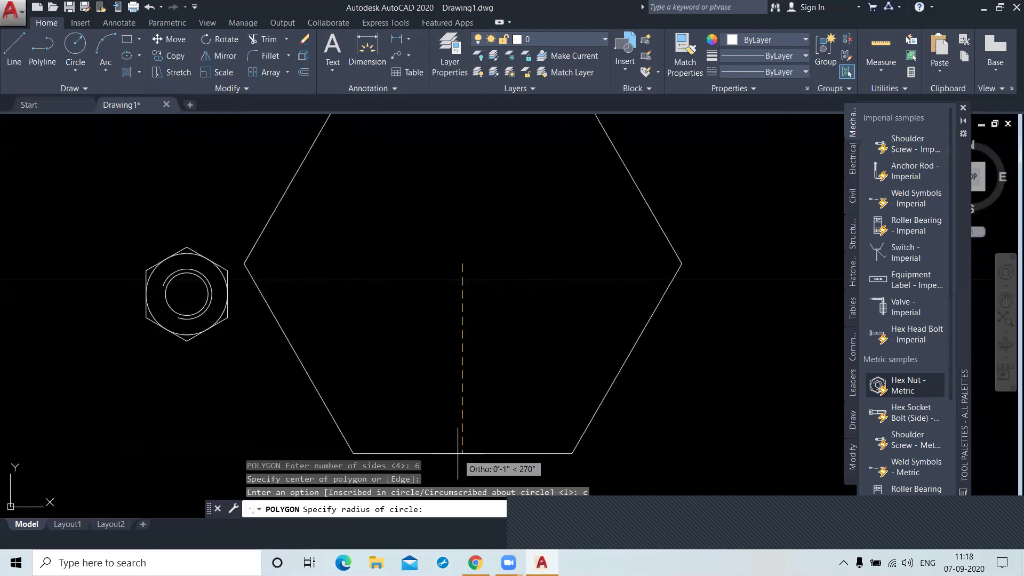
scroll(461, 405, down, 6)
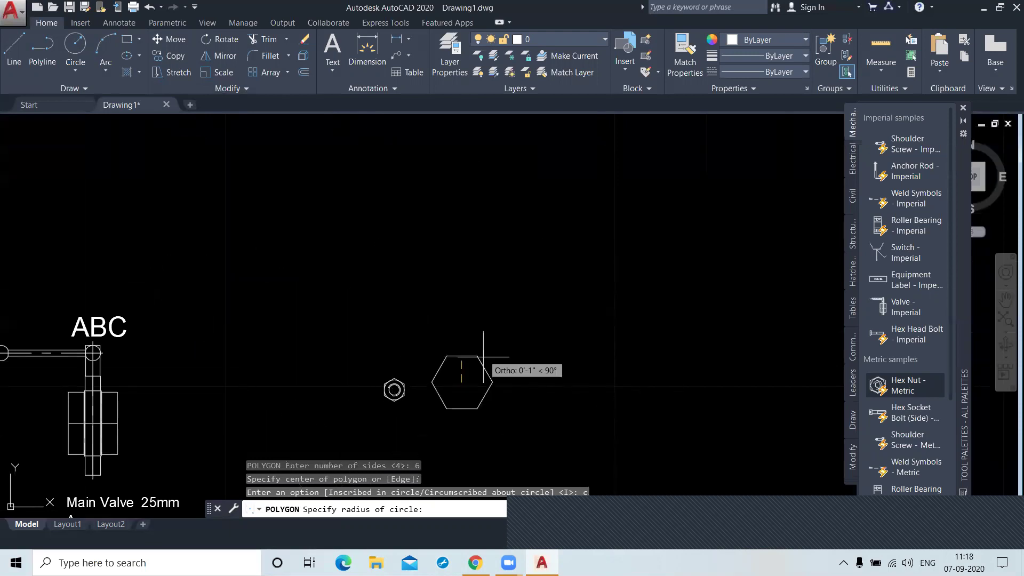
middle_drag(468, 406, 468, 354)
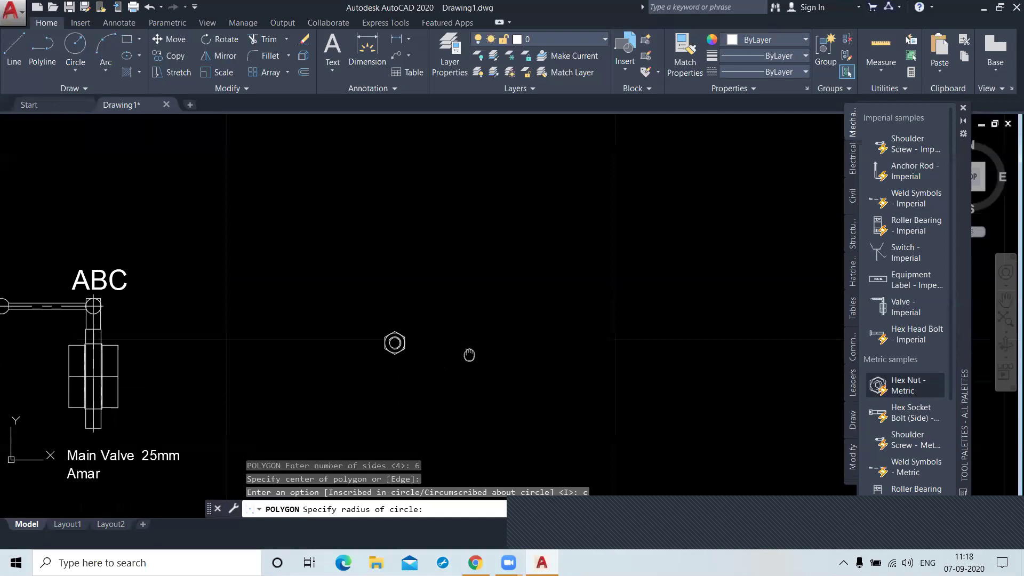
scroll(468, 354, up, 4)
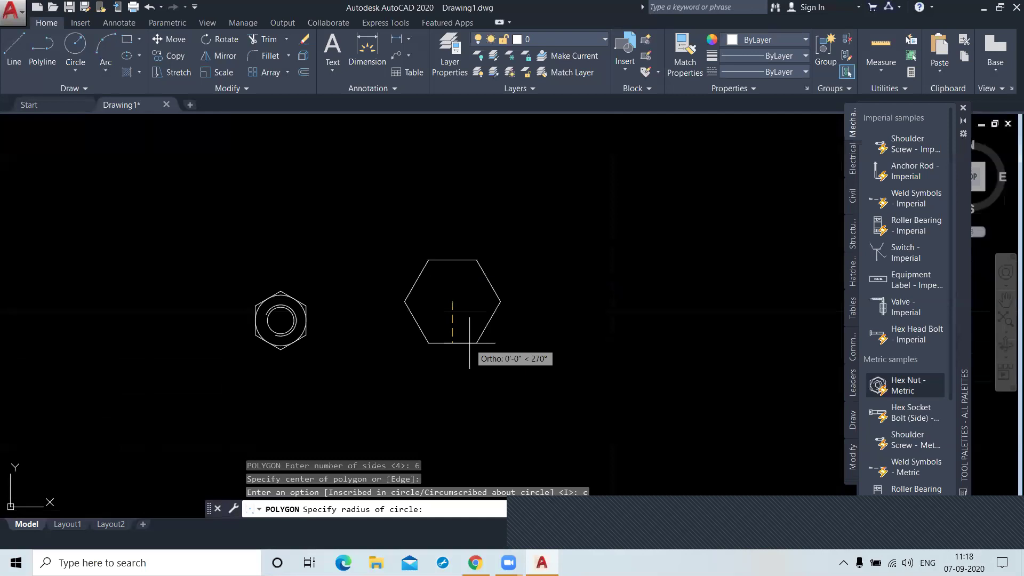
key(Escape)
key(Escape)
Set the drawing's length unit type to Decimal.
text(un)
key(Return)
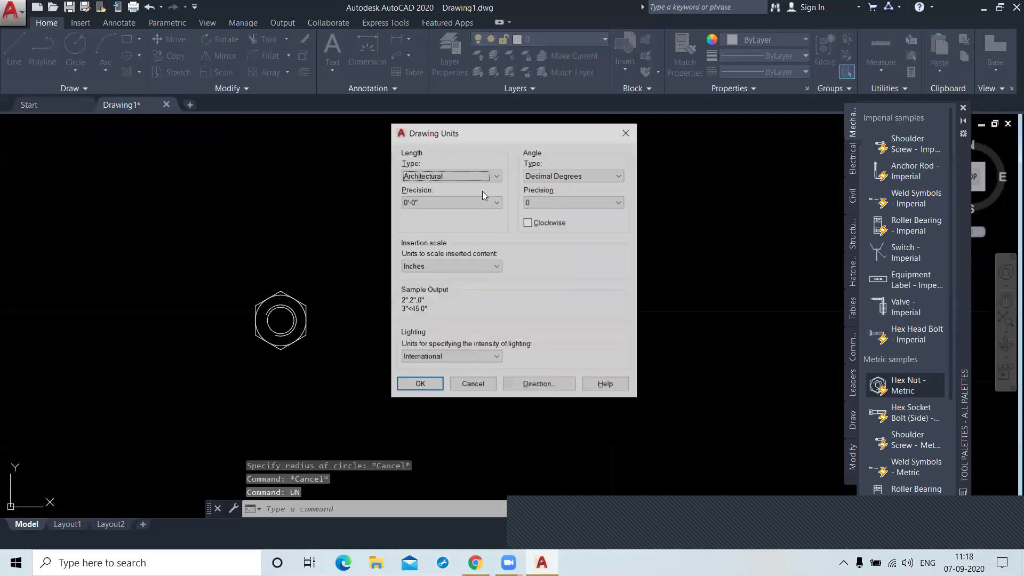
click(495, 176)
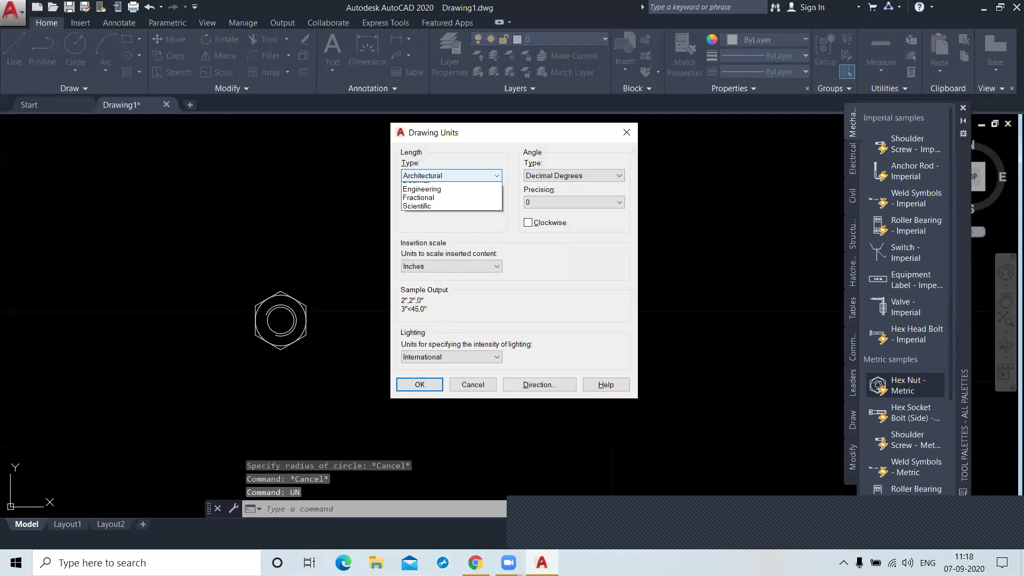
click(420, 384)
Draw a six-sided polygon circumscribed about a circle of radius 10, centred beside the inserted hex nut.
text(polygon)
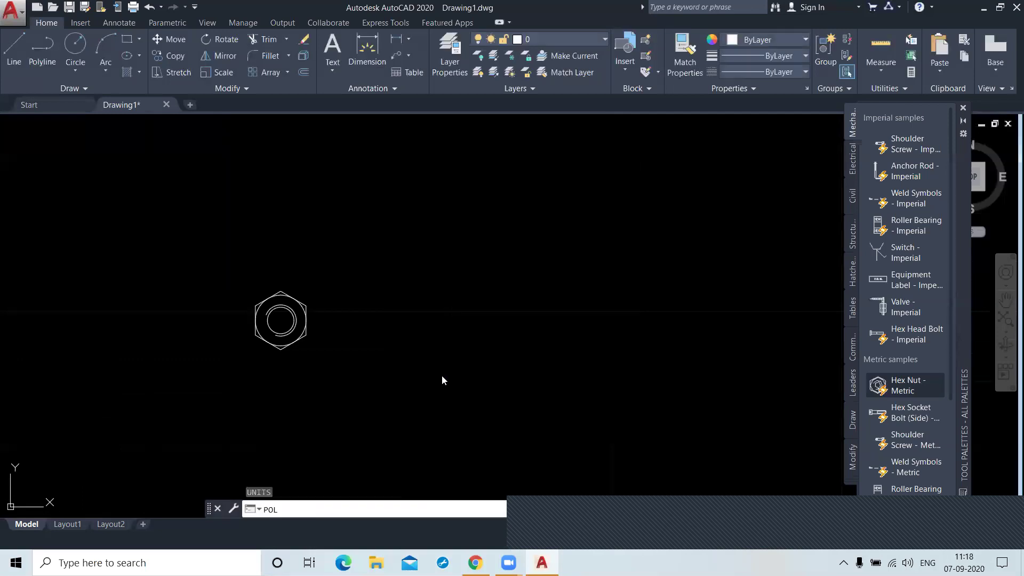
key(Return)
key(Return)
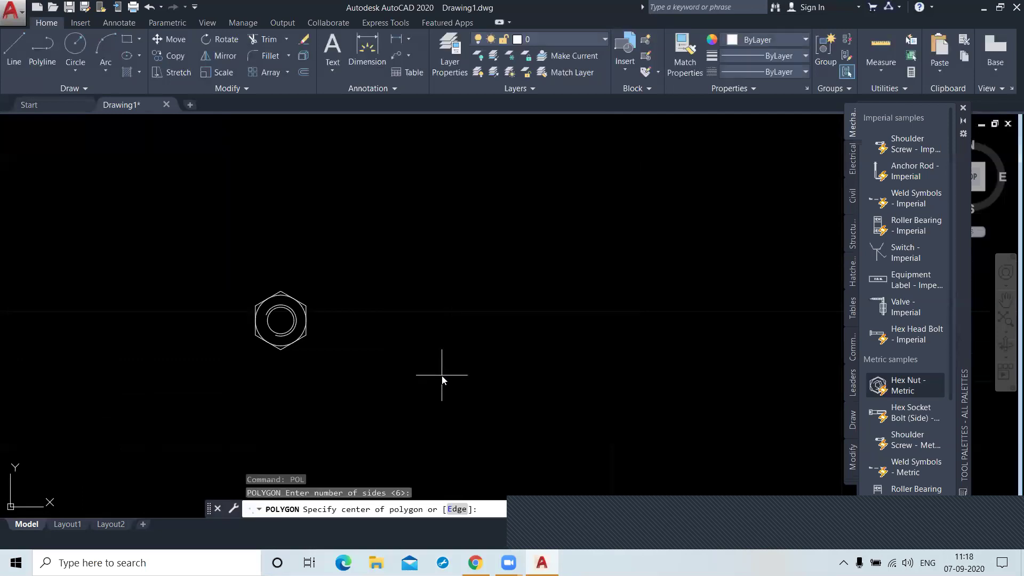
click(487, 297)
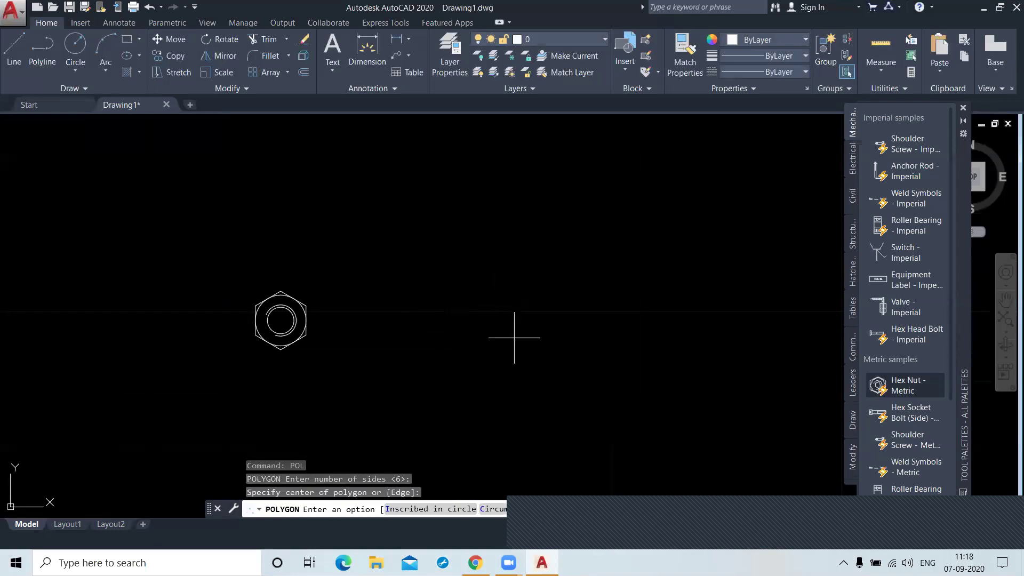
text(c)
key(Return)
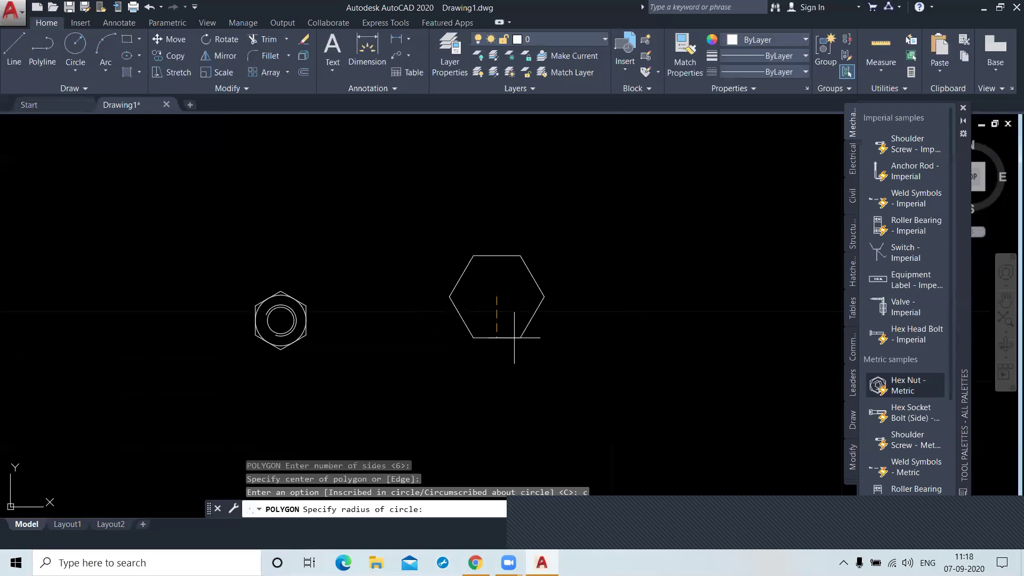
text(10)
key(Return)
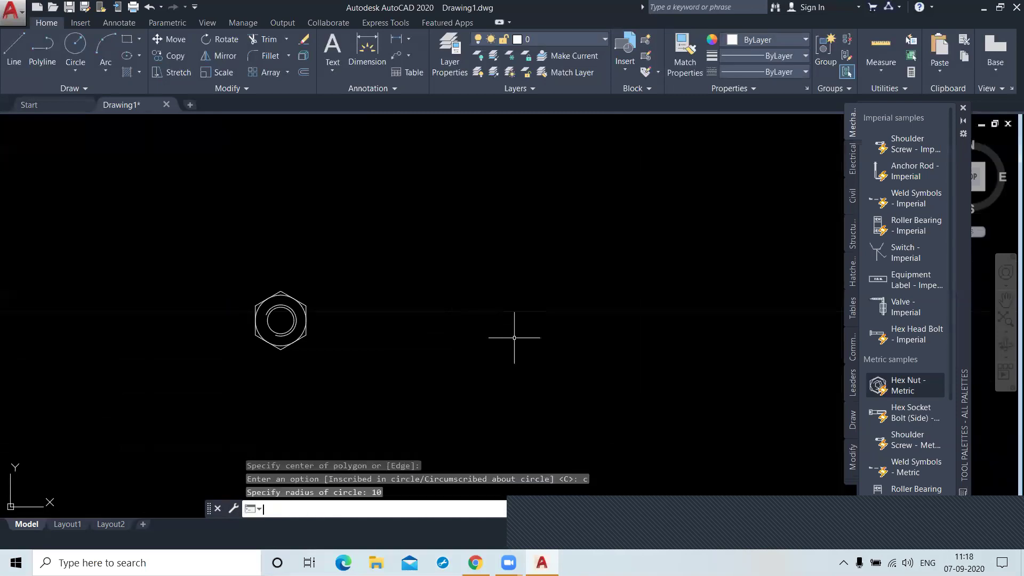
Erase the inserted hex nut and valve blocks, keeping only the large hexagon in this area.
scroll(430, 206, down, 4)
click(440, 246)
click(391, 187)
key(Delete)
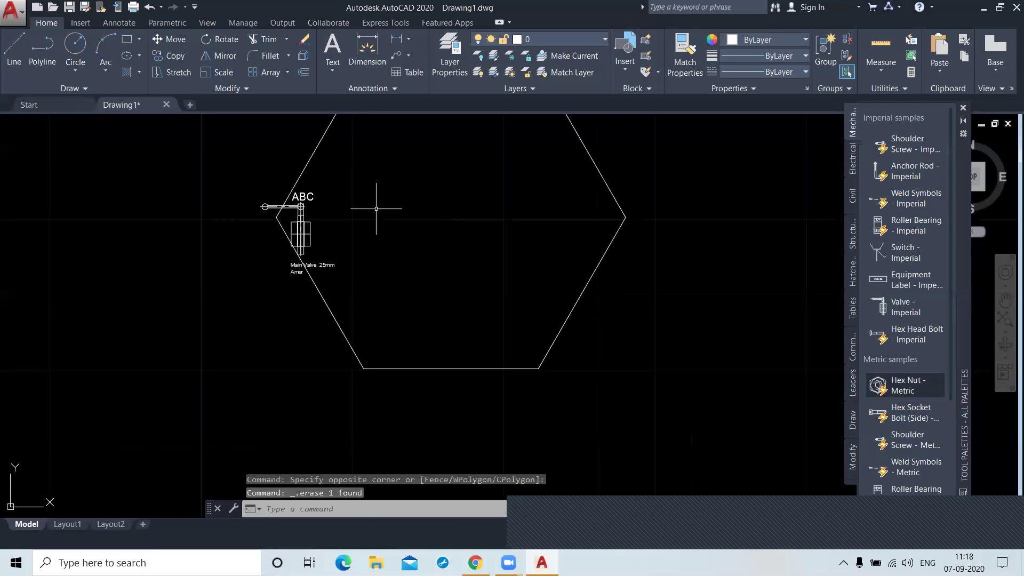
click(238, 155)
click(378, 334)
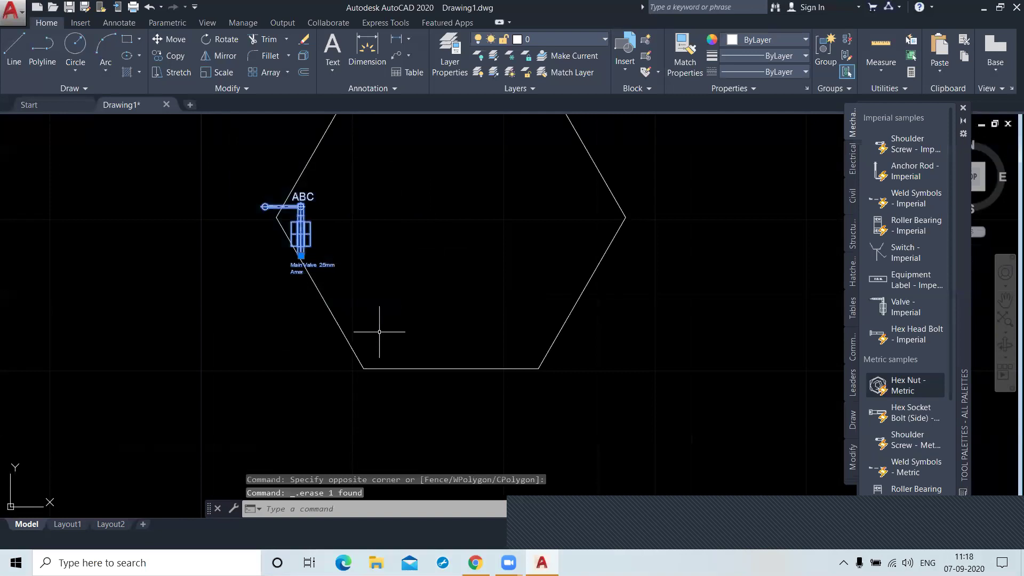
key(Delete)
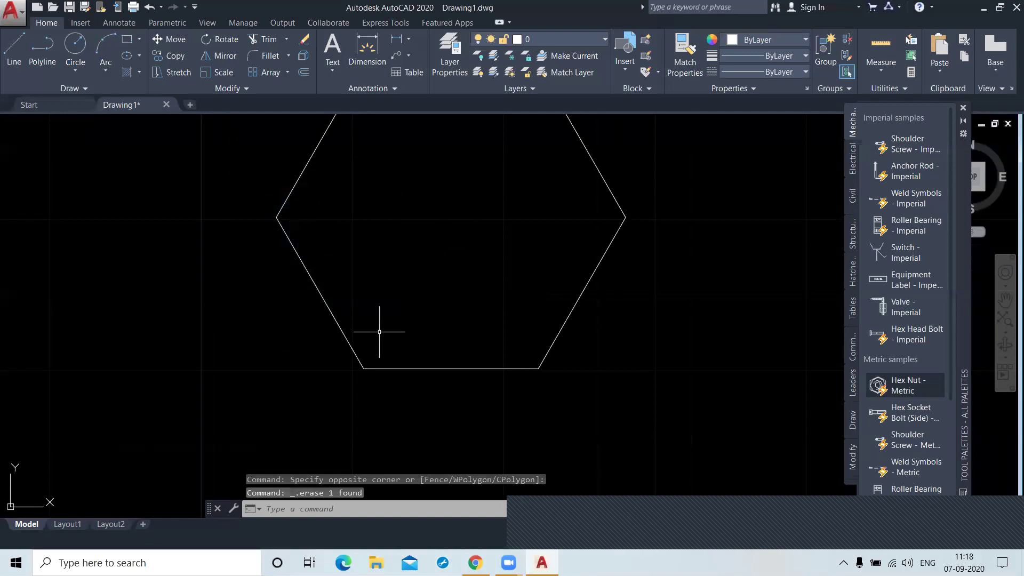
Draw a circle centred in the hexagon and touching its sides.
scroll(411, 305, down, 5)
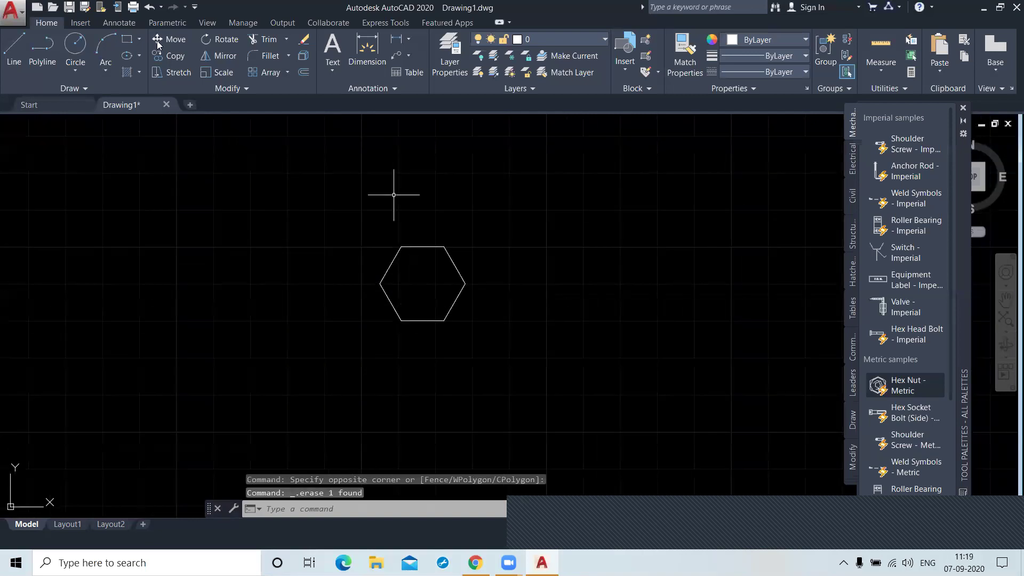
text(c)
key(Return)
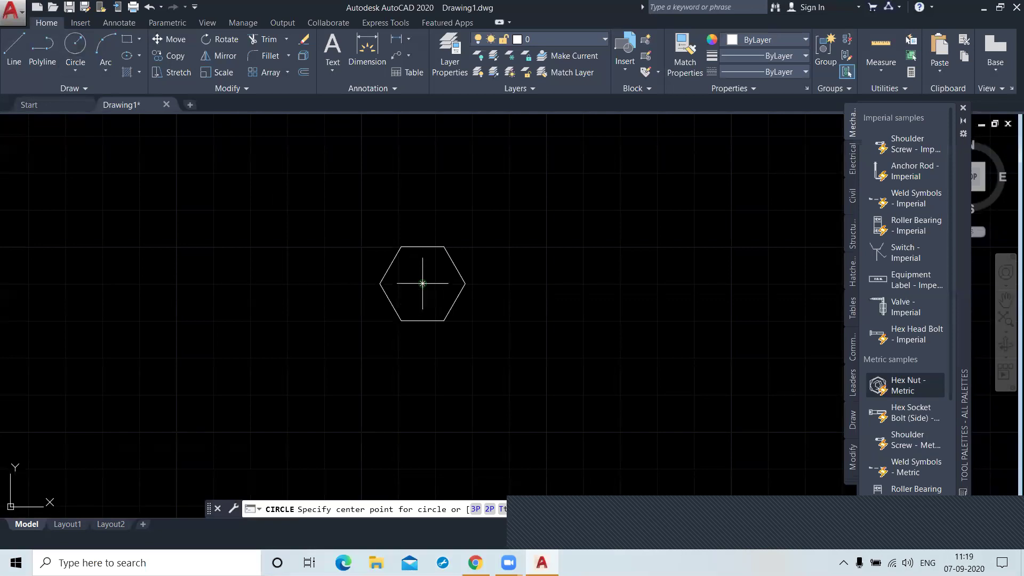
click(422, 283)
click(397, 262)
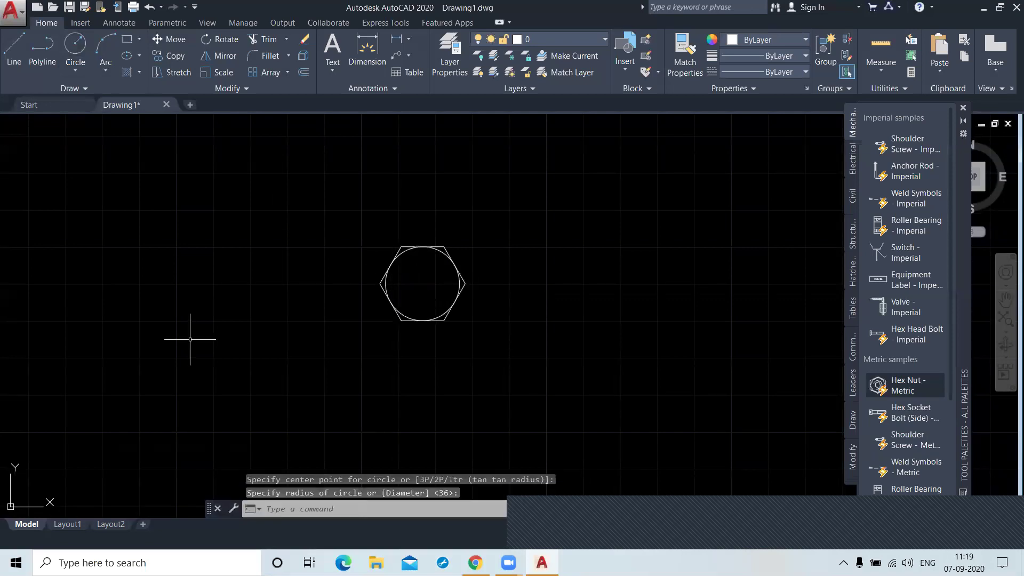
Draw a concentric inner circle of radius 6 at the hexagon's centre for the nut's hole.
click(75, 44)
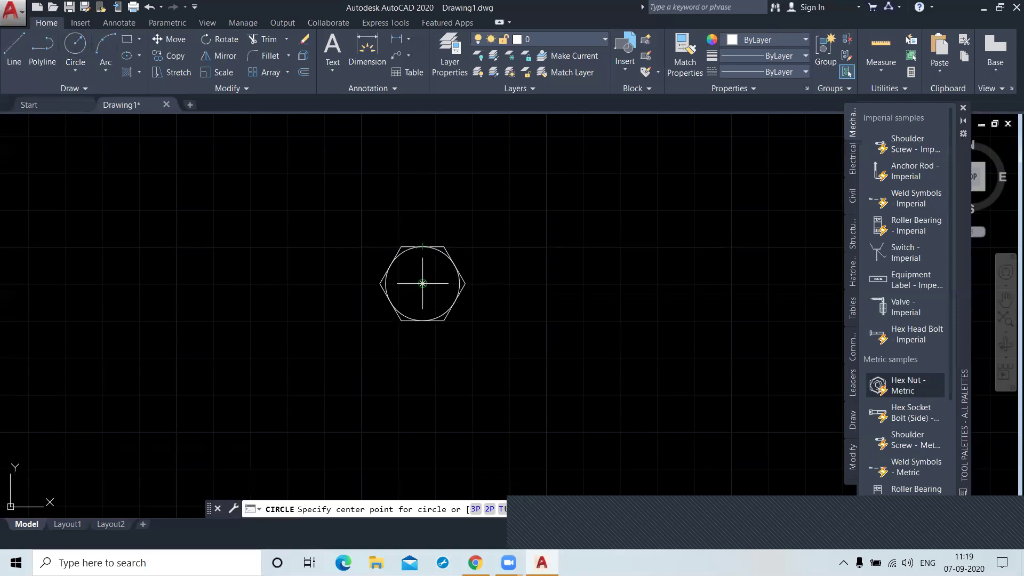
click(423, 283)
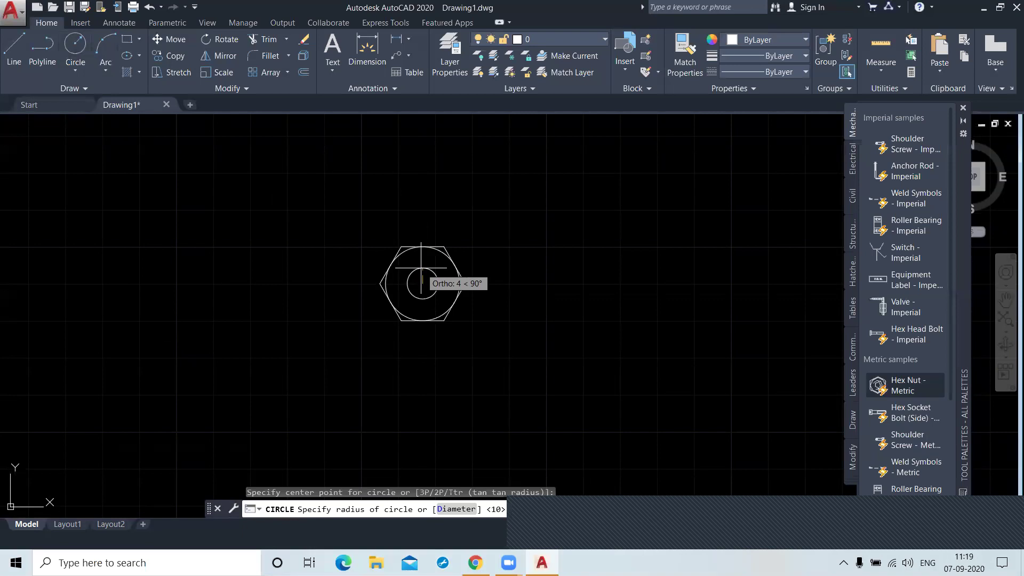
text(6)
key(Return)
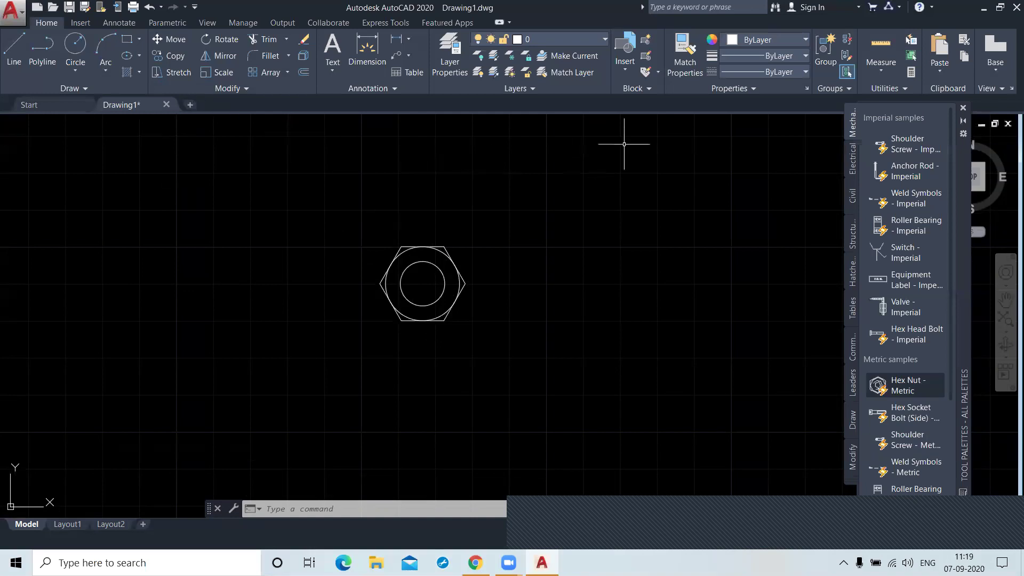
Define an attribute with tag Size and default M 6, and place it just below the hexagon's lower edge.
click(640, 92)
text(ATT)
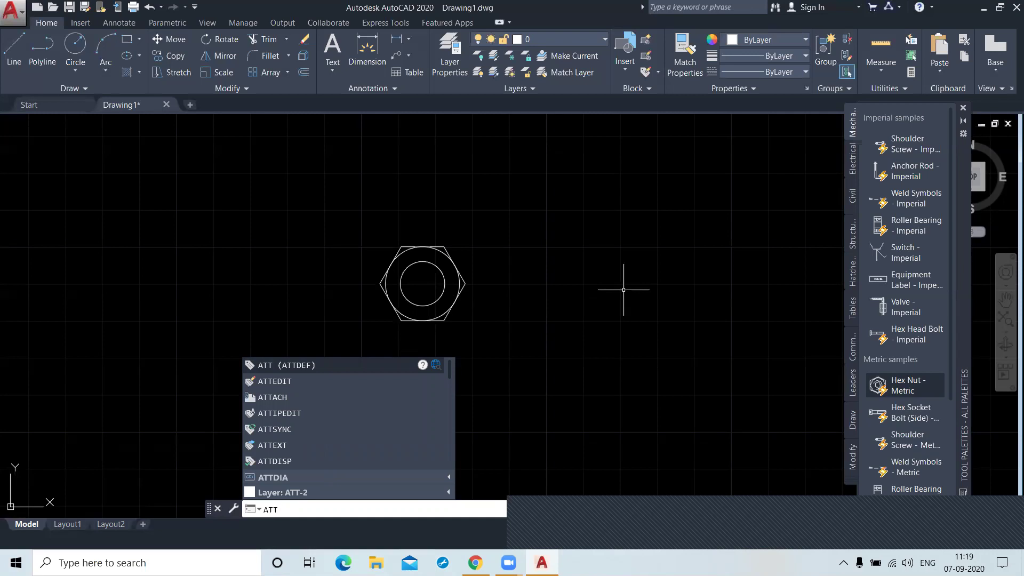
key(Return)
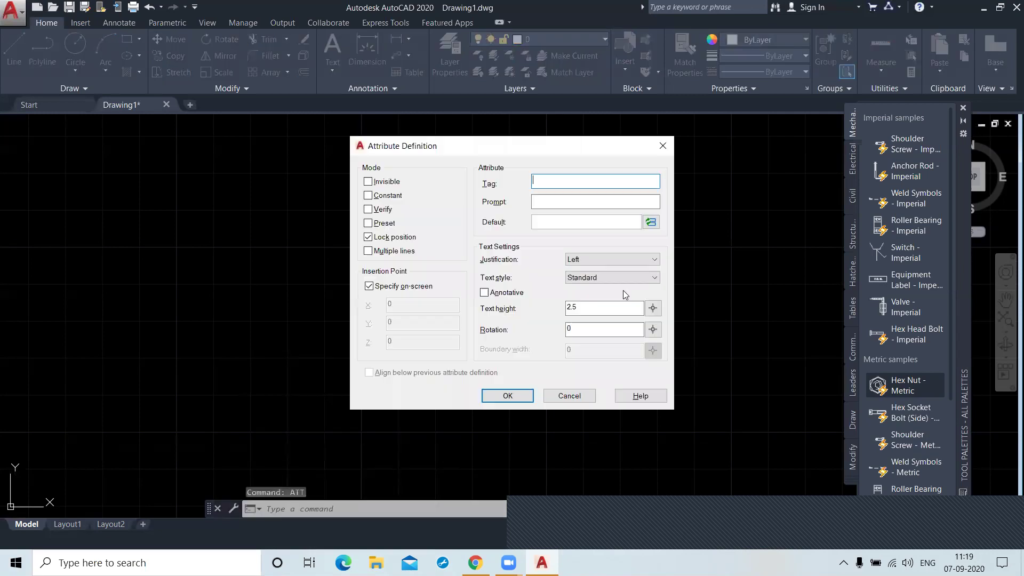
click(547, 180)
text(SI)
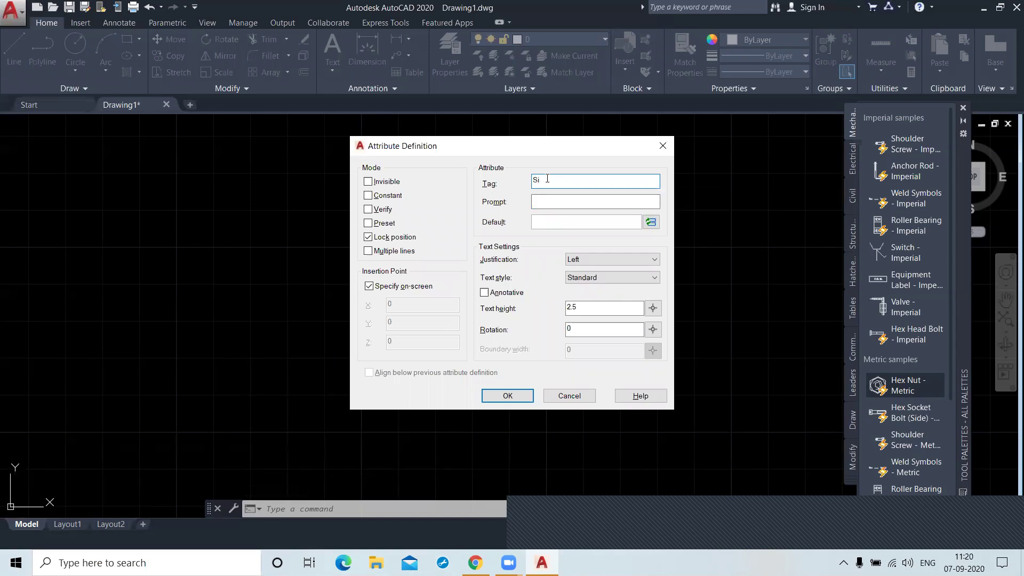
text(ze)
click(586, 221)
text(M6)
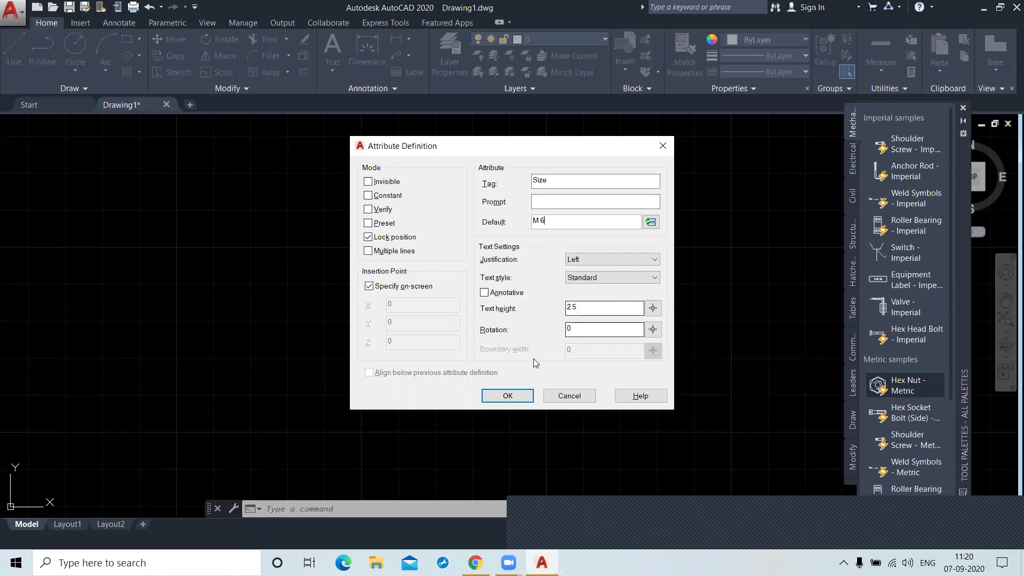
click(512, 396)
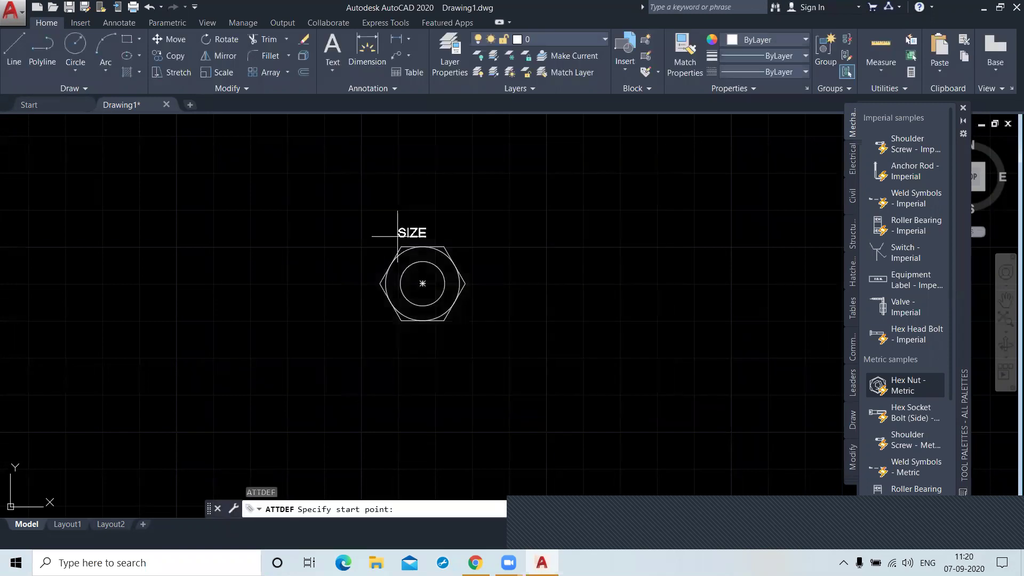
scroll(389, 228, up, 1)
scroll(412, 229, up, 1)
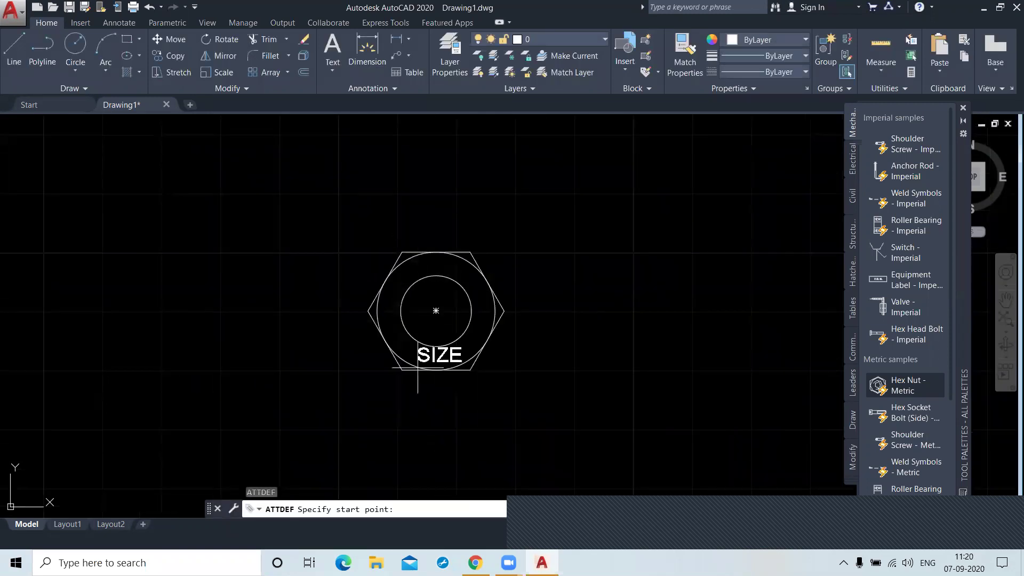
click(406, 394)
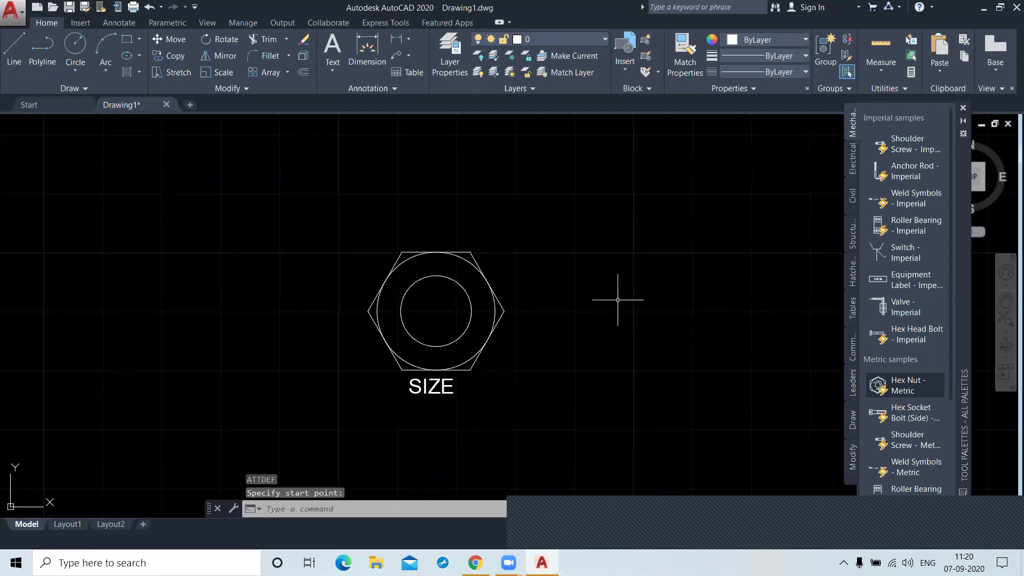
Define an attribute with tag Material and default Iron, and place it directly beneath the SIZE tag, aligned with its start.
text(a)
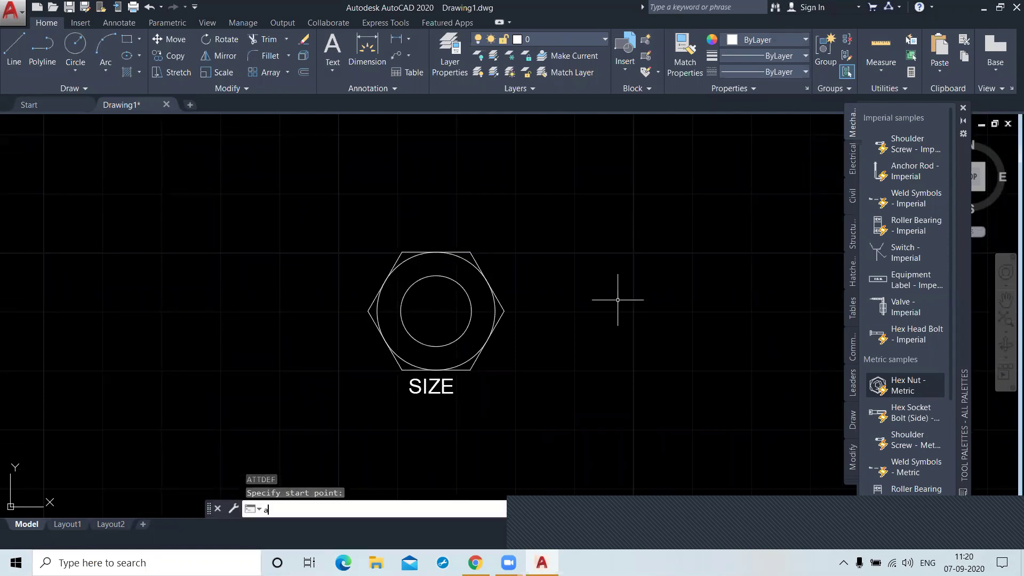
text(tt)
key(Return)
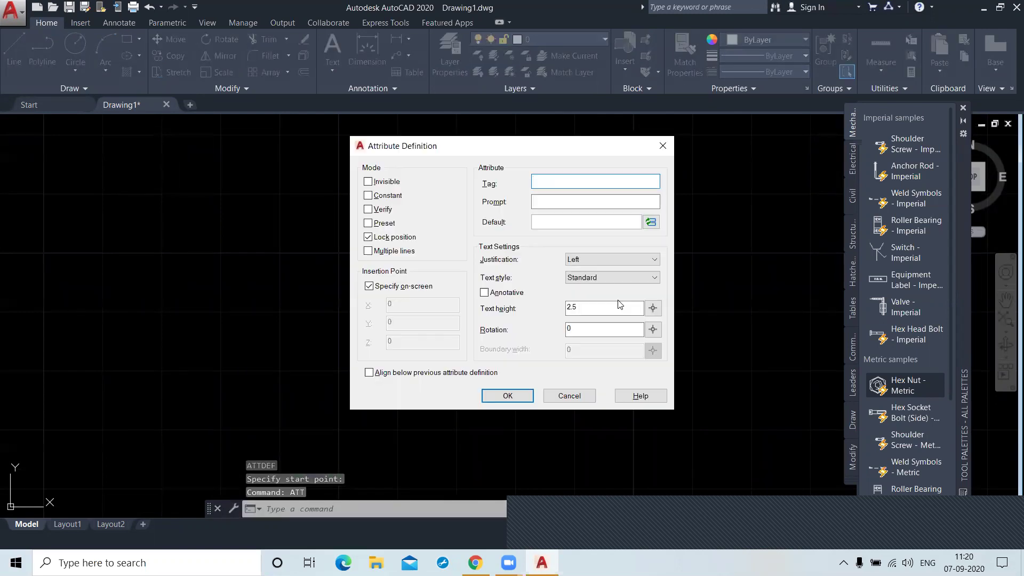
text(Material)
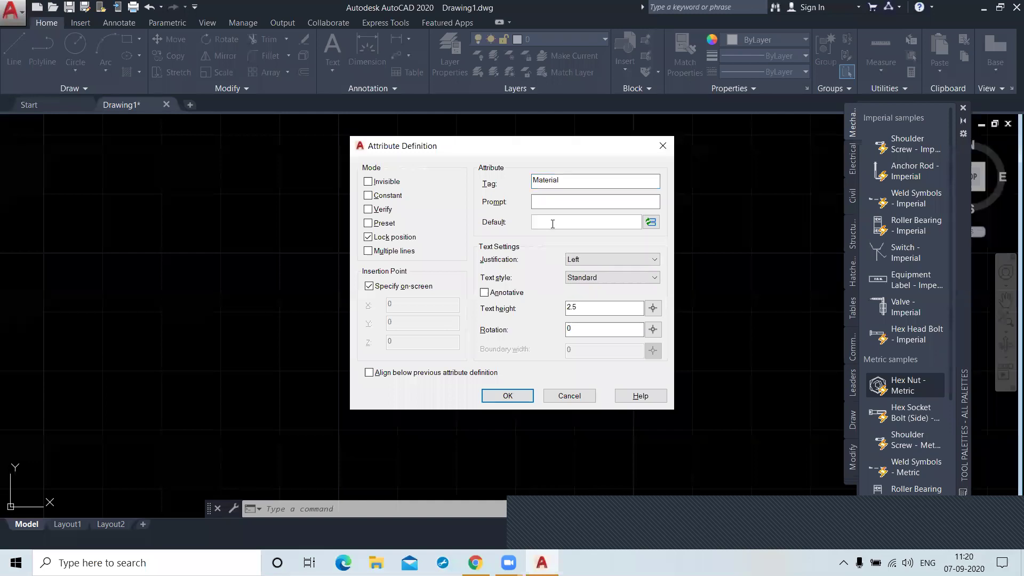
text(Iron)
click(508, 396)
scroll(409, 408, up, 5)
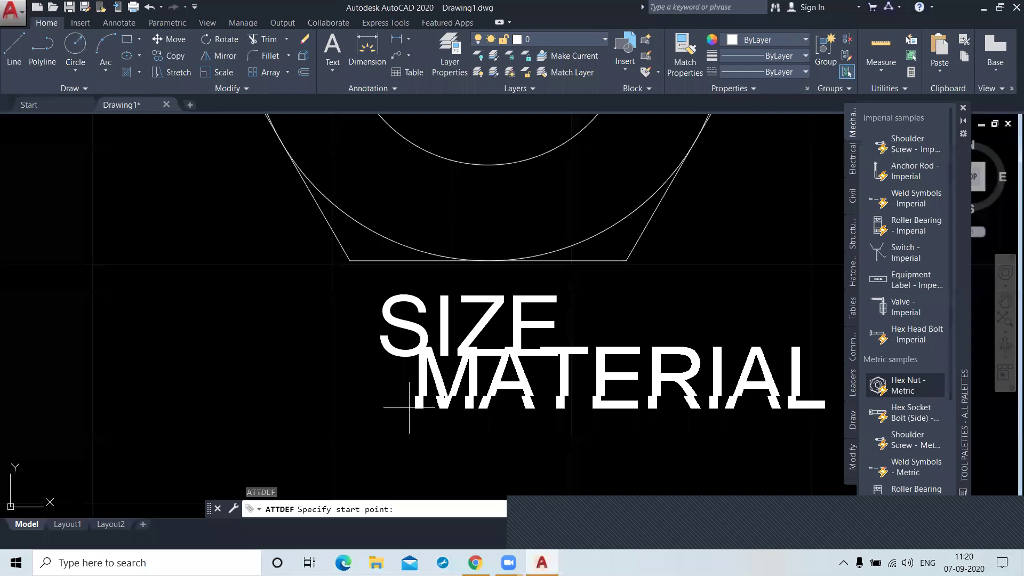
click(380, 410)
Define an attribute with tag Length and default 15 mm, and place it just above the hexagon's upper edge.
scroll(278, 409, down, 3)
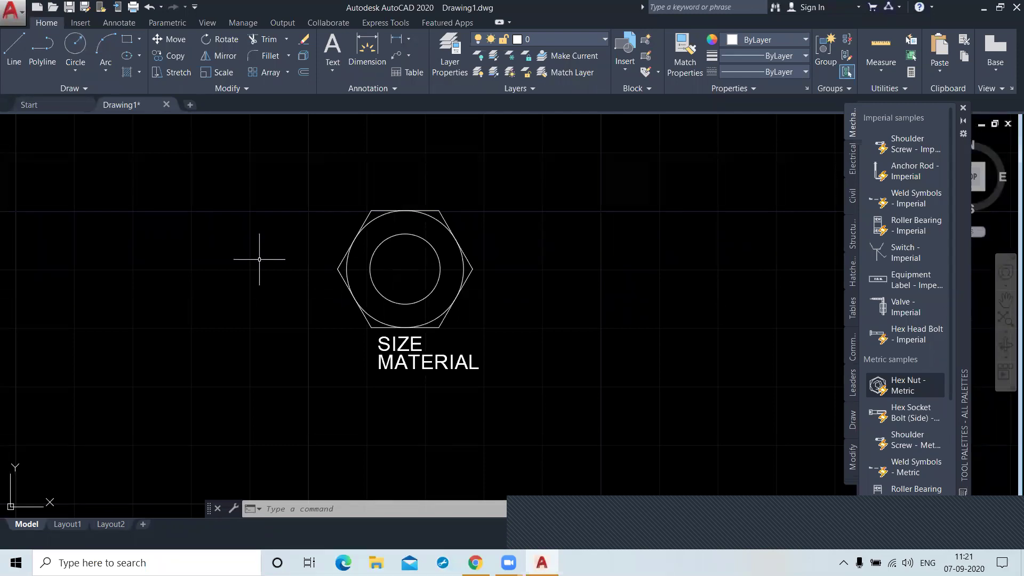
text(attdef)
key(Return)
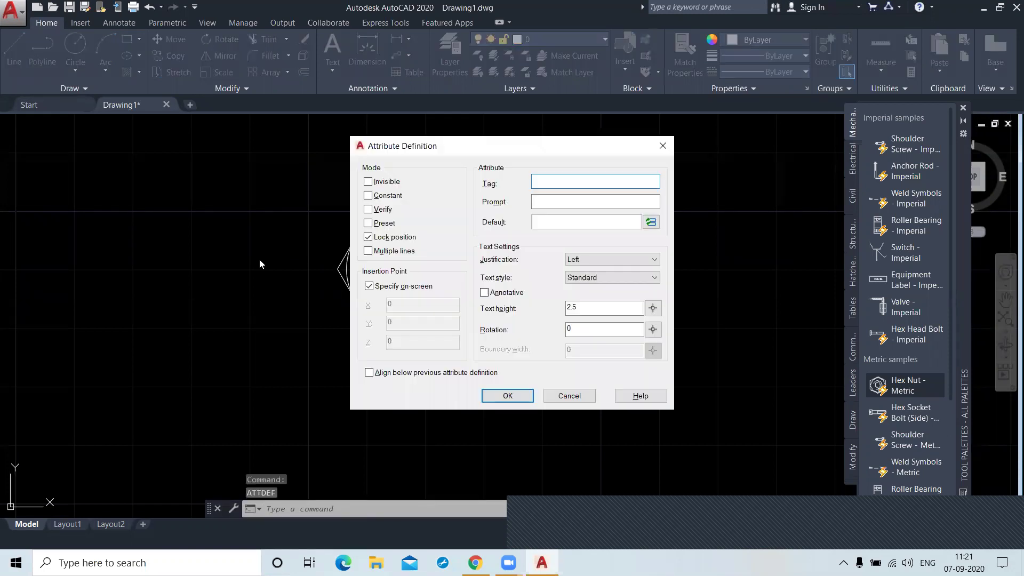
text(Length)
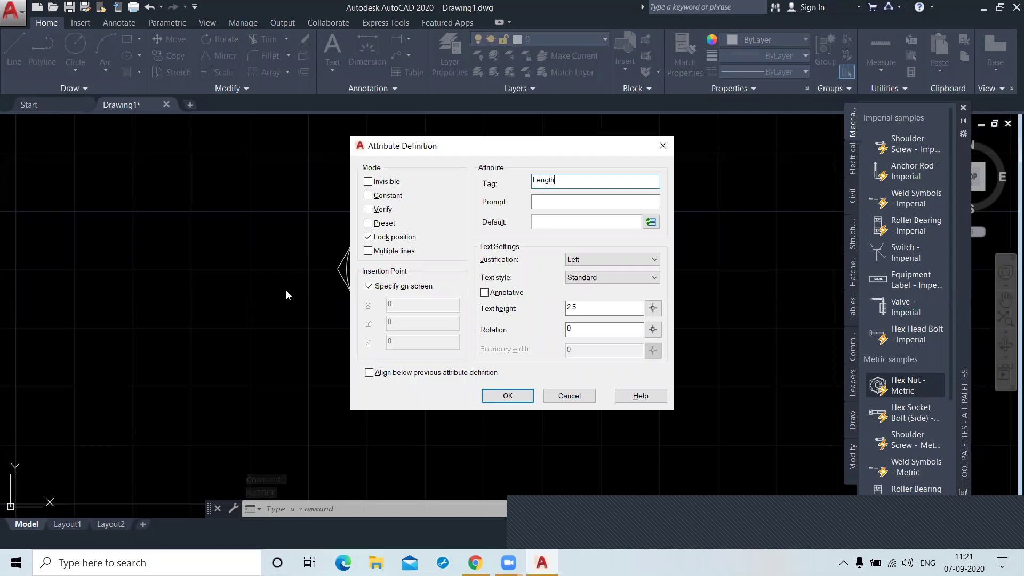
click(553, 223)
text(15)
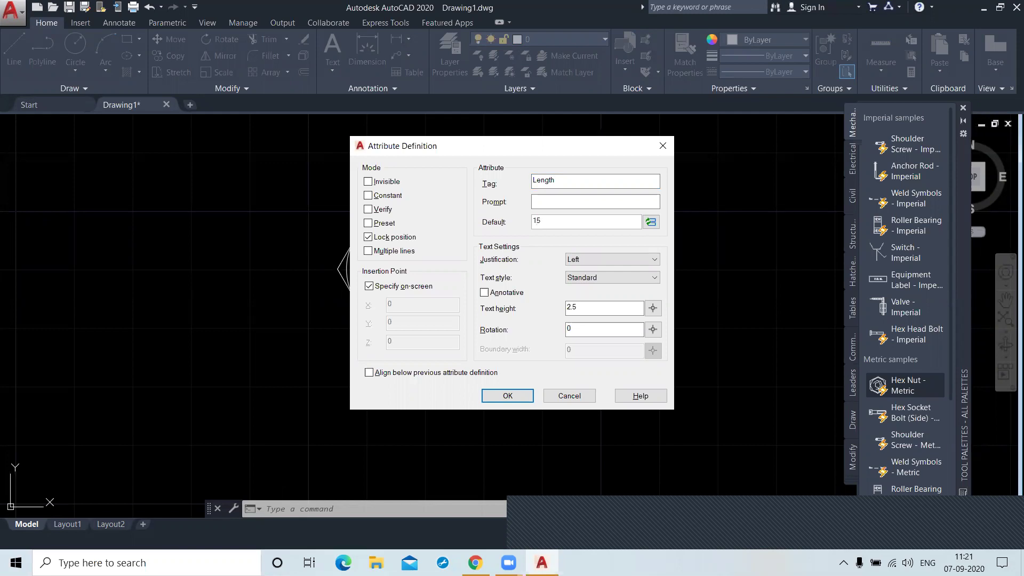
text( mm)
click(508, 394)
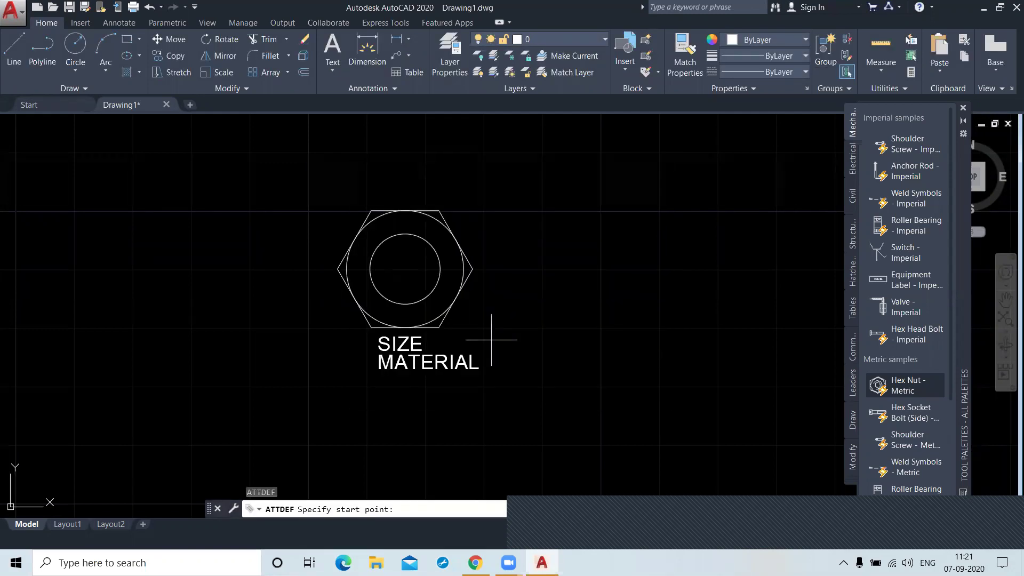
click(399, 210)
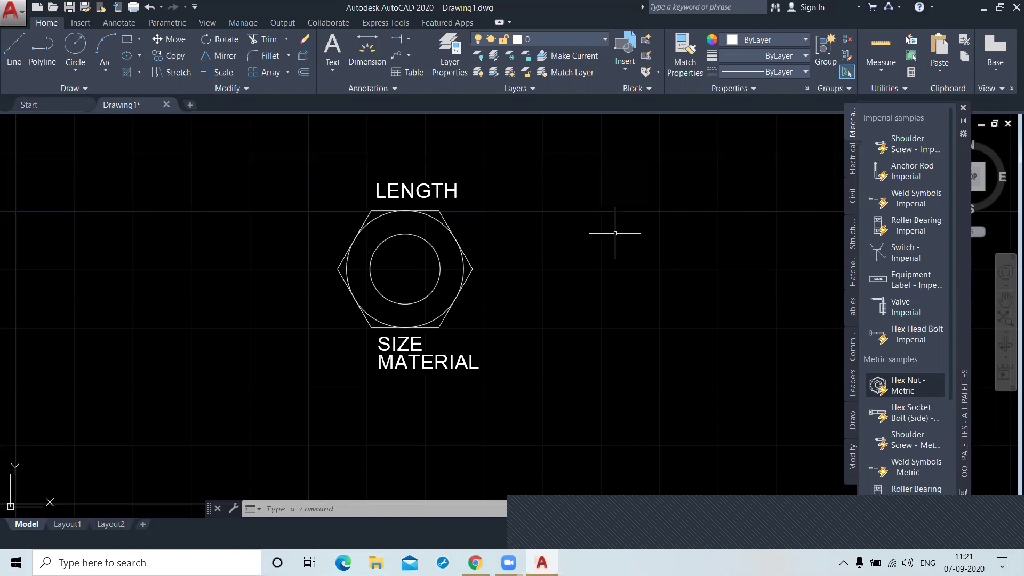
Define an attribute with tag Supplier and the supplier's name as default, and place it beneath the MATERIAL tag.
key(Return)
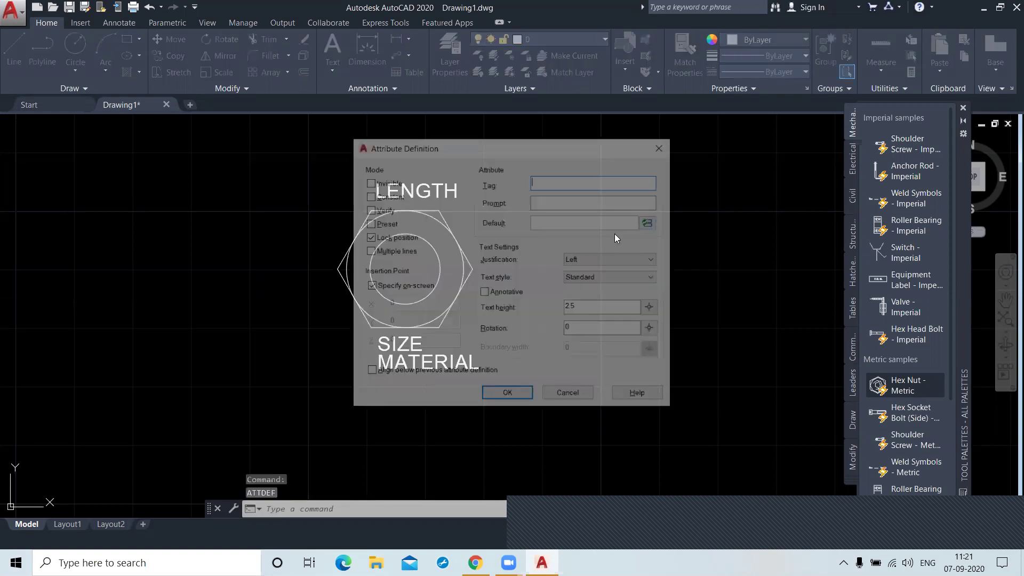
text(Supplier)
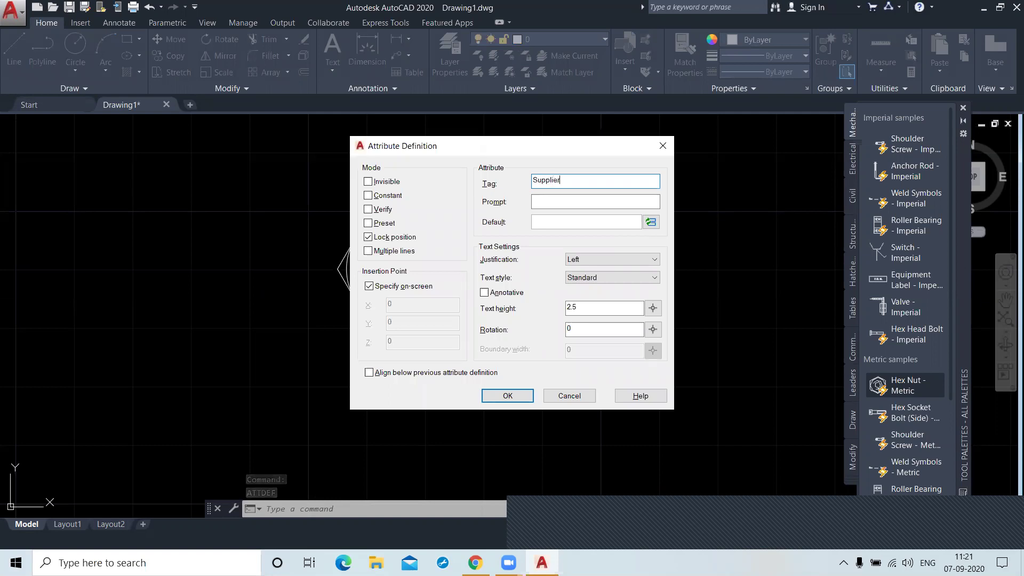
click(569, 223)
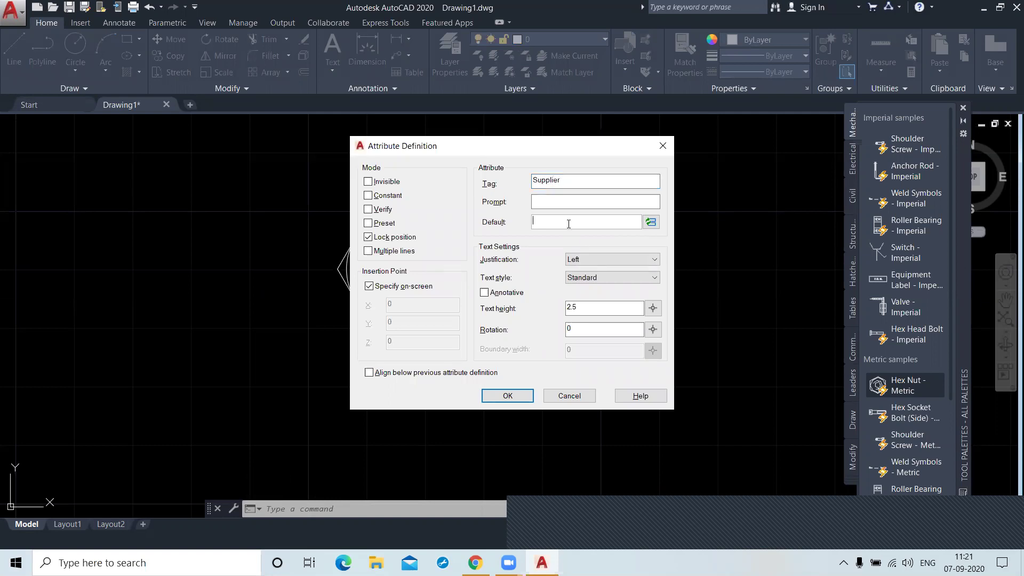
text(ahu)
key(BackSpace)
key(BackSpace)
key(BackSpace)
text(Rahul)
click(496, 393)
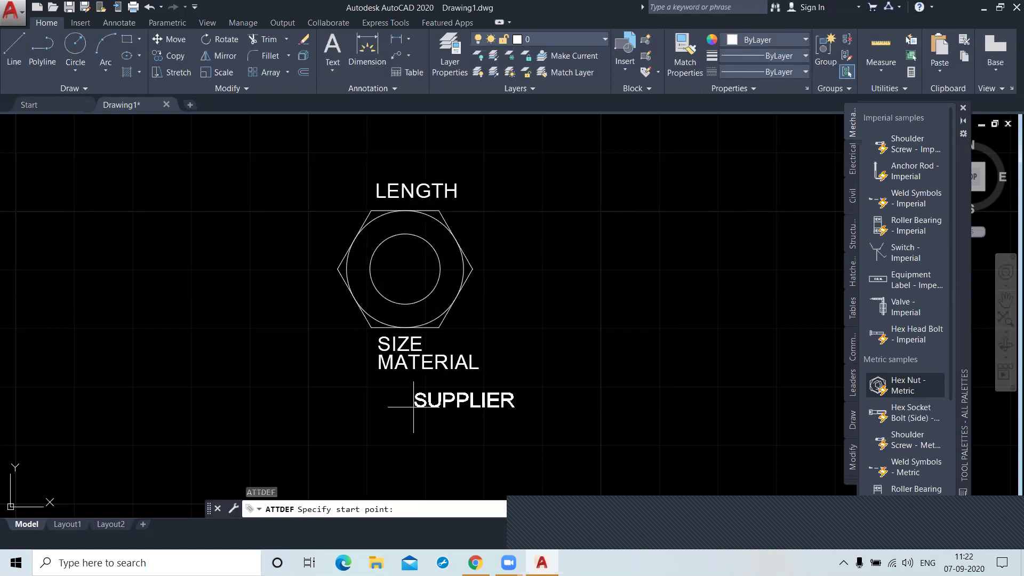
click(373, 394)
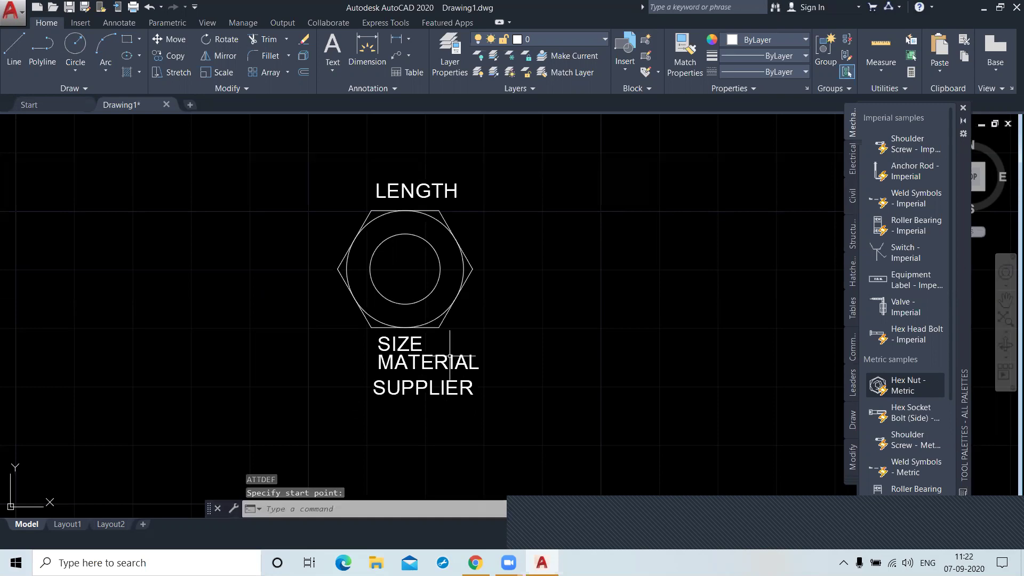
Start a block definition named Bolt with its base point at the centre of the nut's circles.
scroll(502, 324, down, 2)
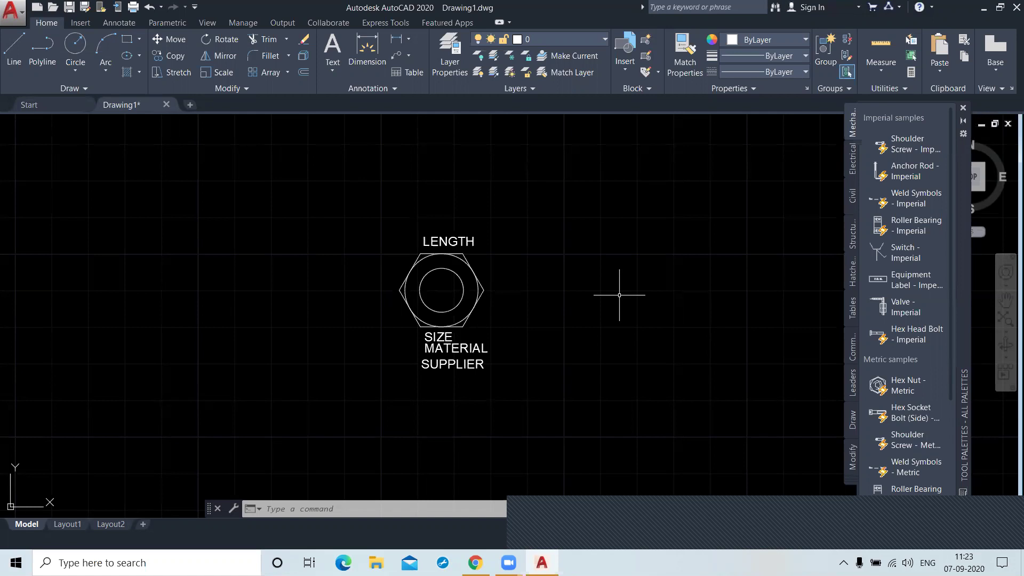
text(b)
key(Return)
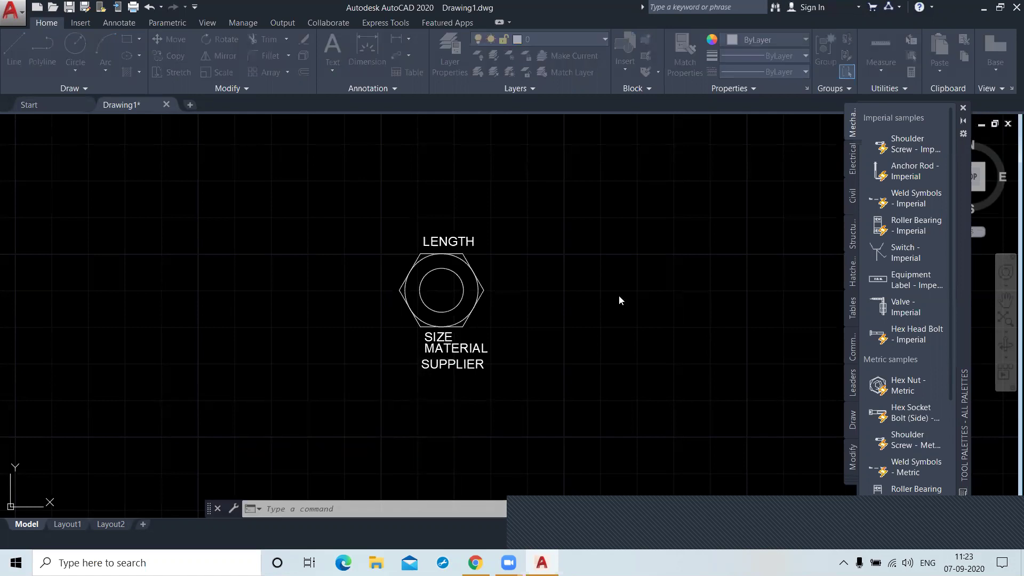
text(Bolt)
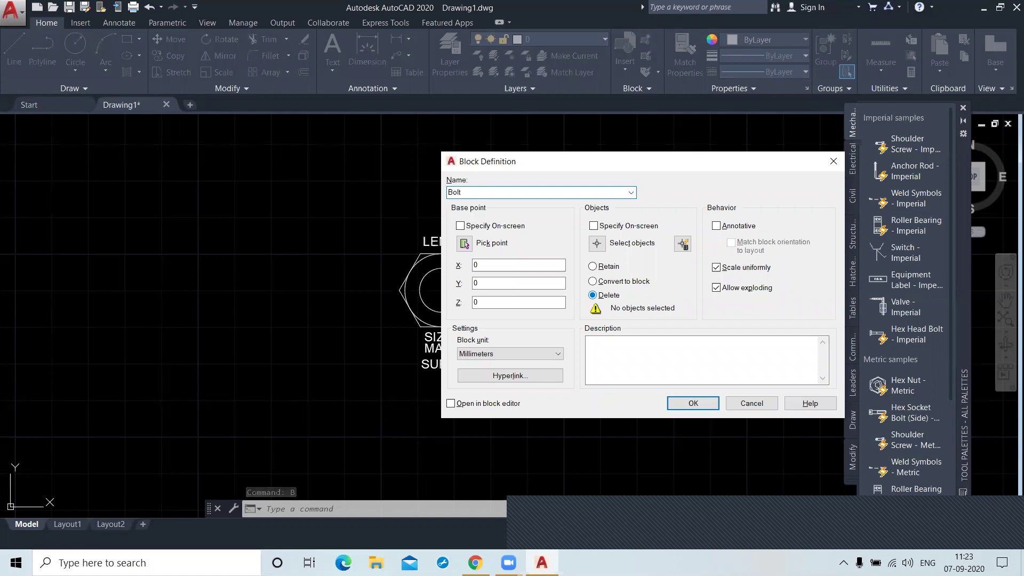
click(461, 245)
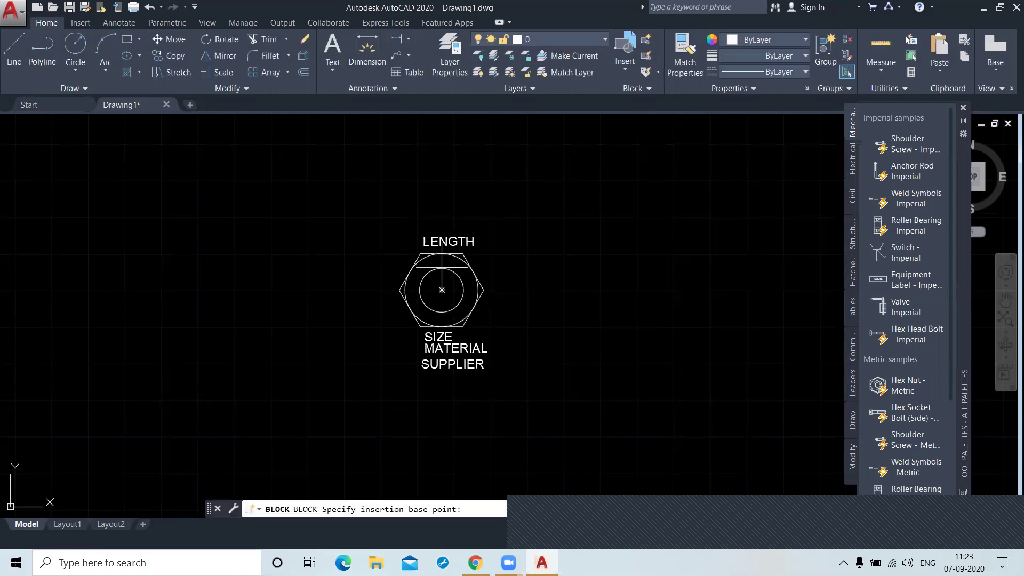
click(440, 290)
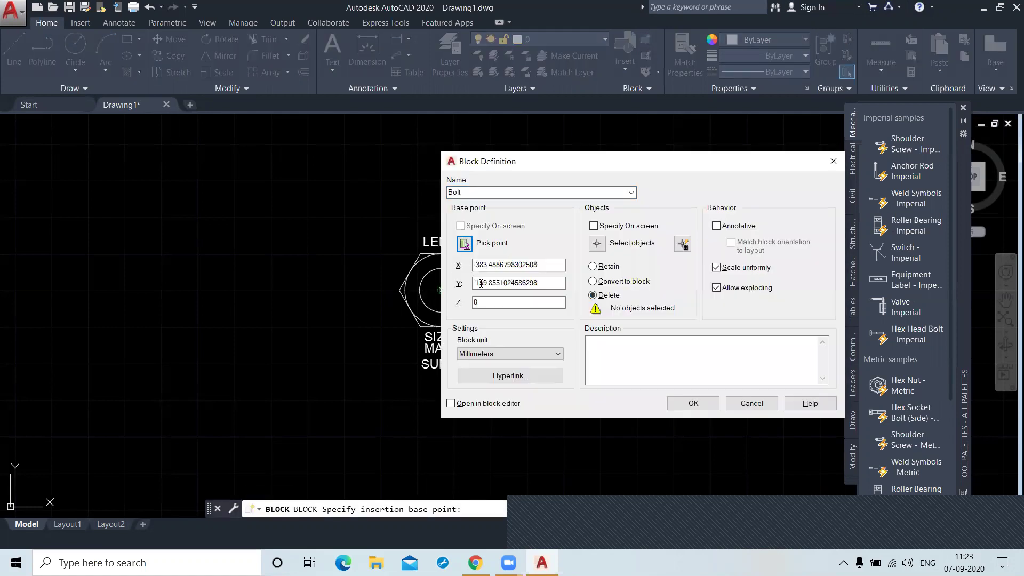
Include the nut geometry and all four attribute tags in the Bolt block and create it, deleting the original objects.
click(597, 243)
click(329, 199)
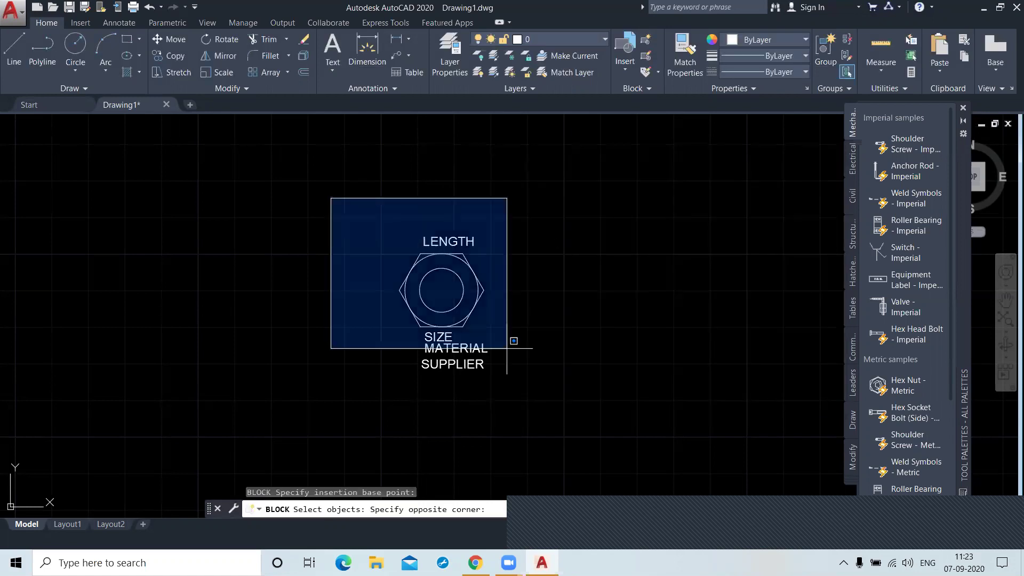
click(556, 424)
key(Return)
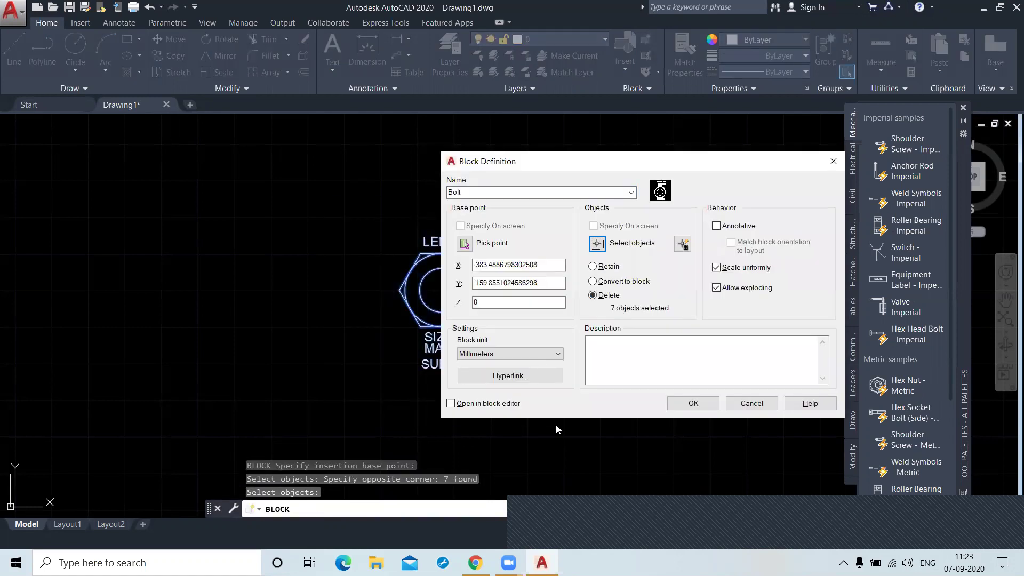
click(691, 403)
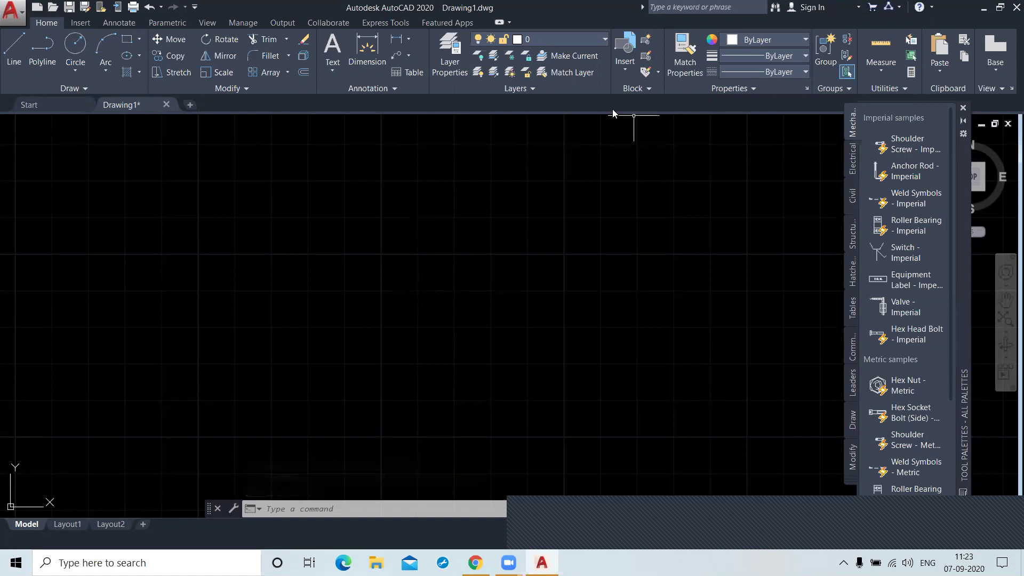
Insert the Bolt block from the current drawing's blocks into the empty drawing area.
click(620, 72)
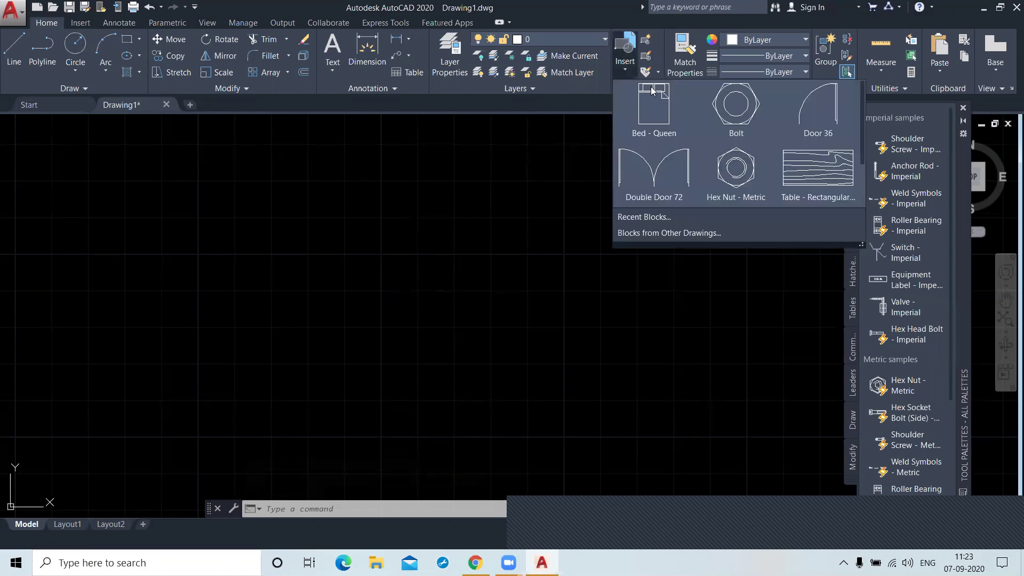
click(734, 104)
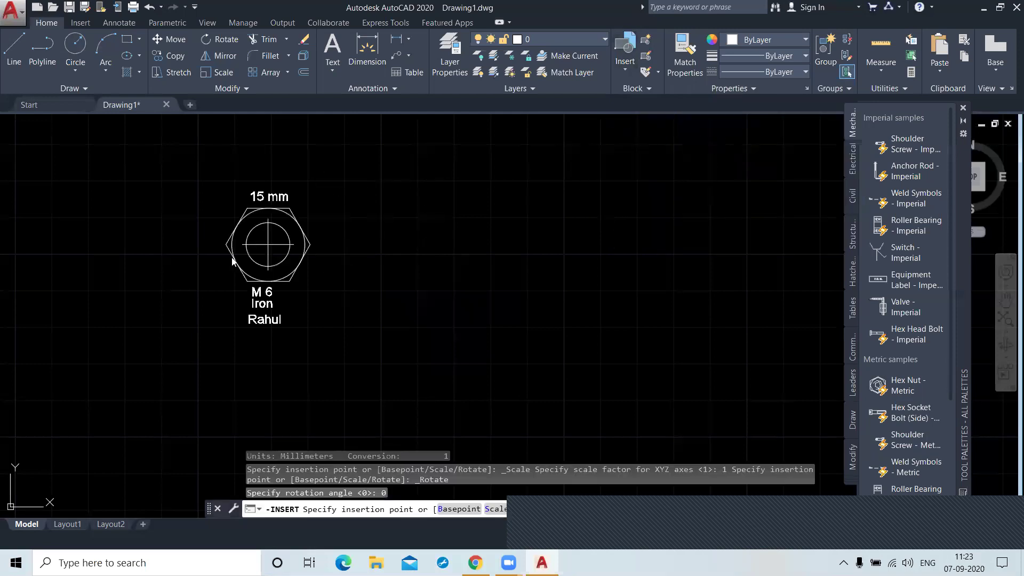
click(232, 258)
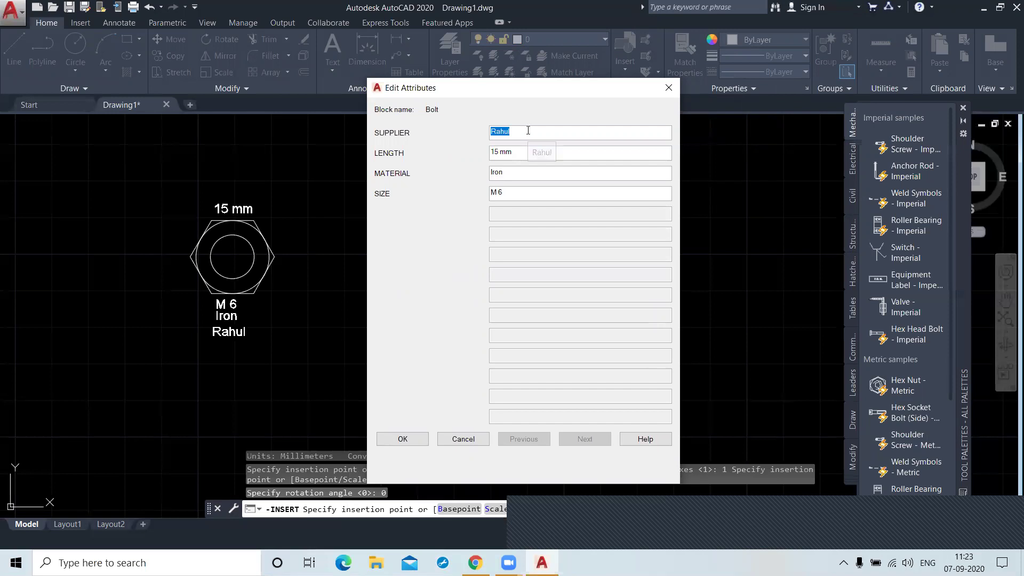
Fill in the inserted Bolt's attributes with a different supplier's name, length 20 mm and material Steel.
drag(528, 130, 461, 124)
text(Anil)
drag(521, 152, 484, 152)
text(20 mm)
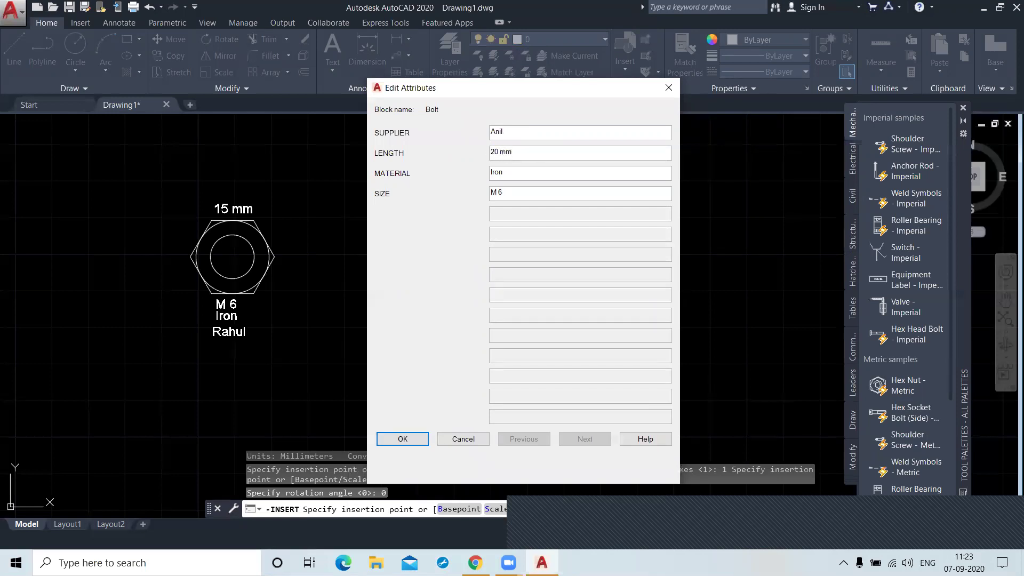
double_click(486, 172)
text(Steel)
click(417, 438)
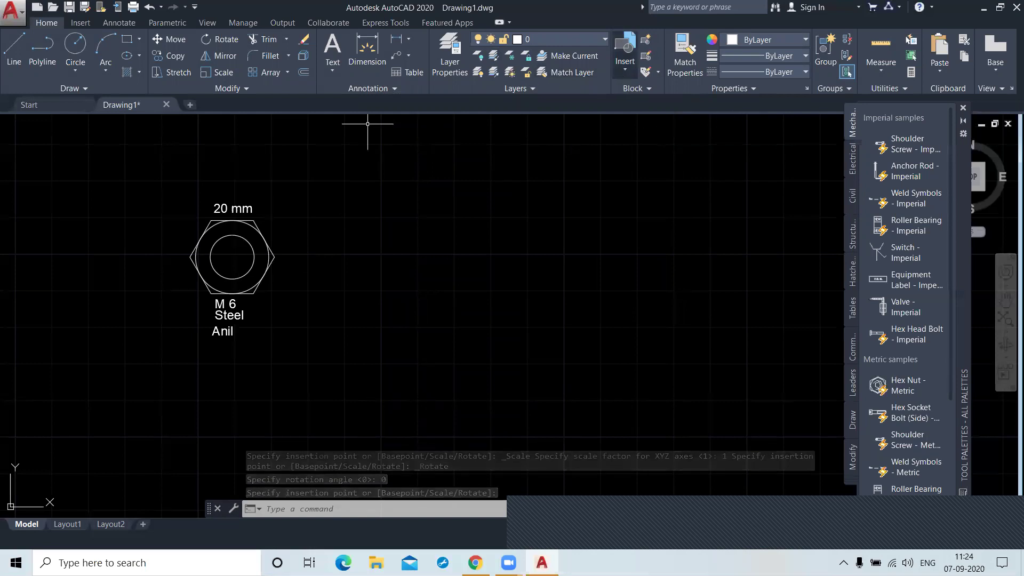
Place a second Bolt block to the right of the first nut, accepting the default attribute values.
click(461, 197)
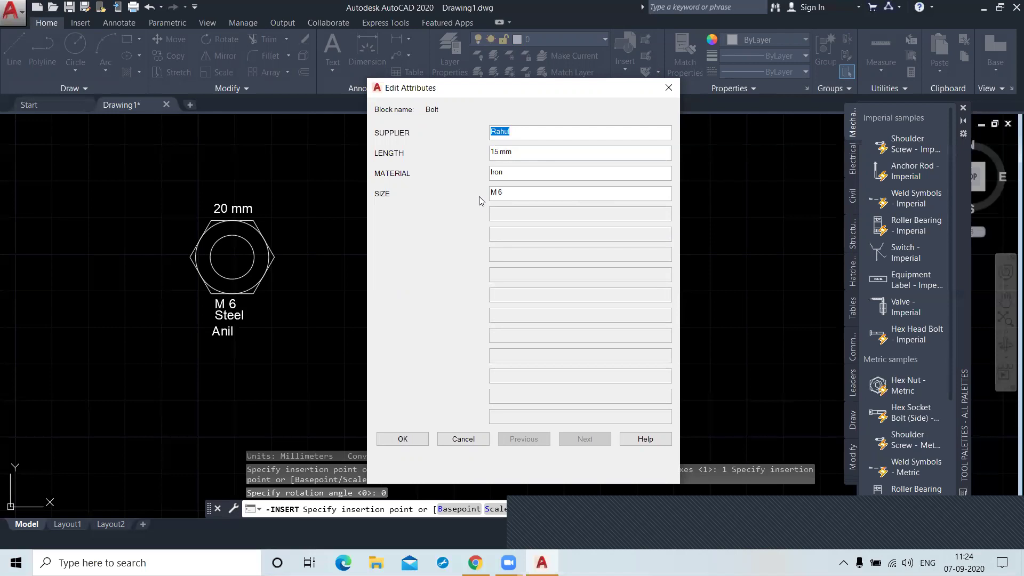
click(403, 438)
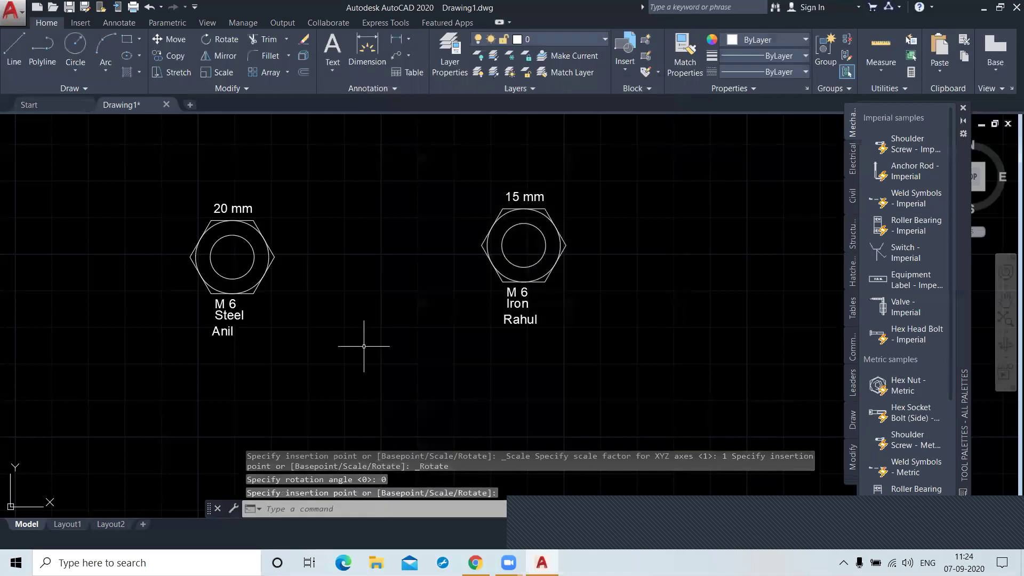
scroll(364, 346, down, 2)
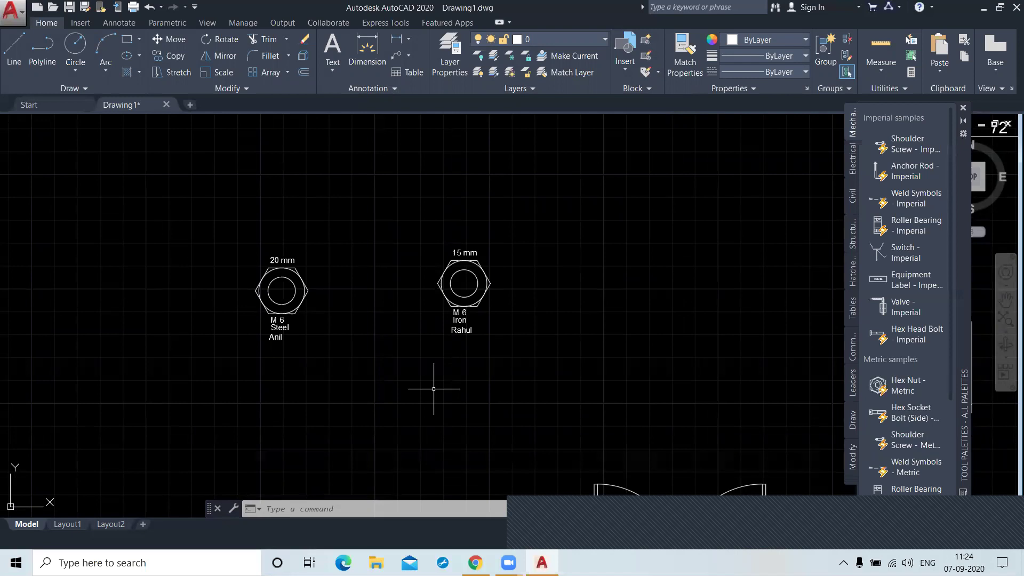
scroll(454, 345, up, 2)
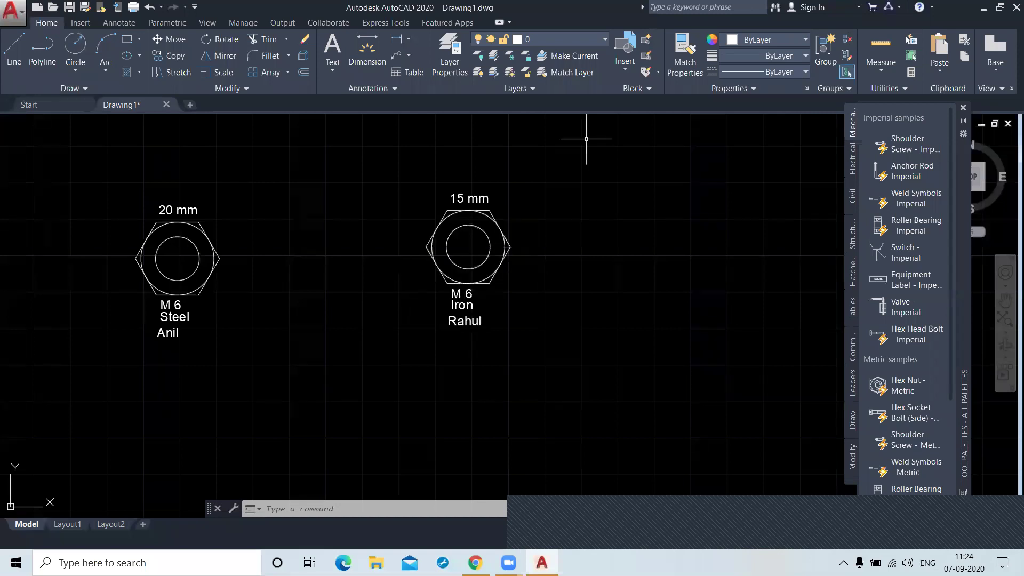
Review the Bolt block's tags in the Block Attribute Manager and examine the SUPPLIER attribute's data, text options and properties.
click(653, 90)
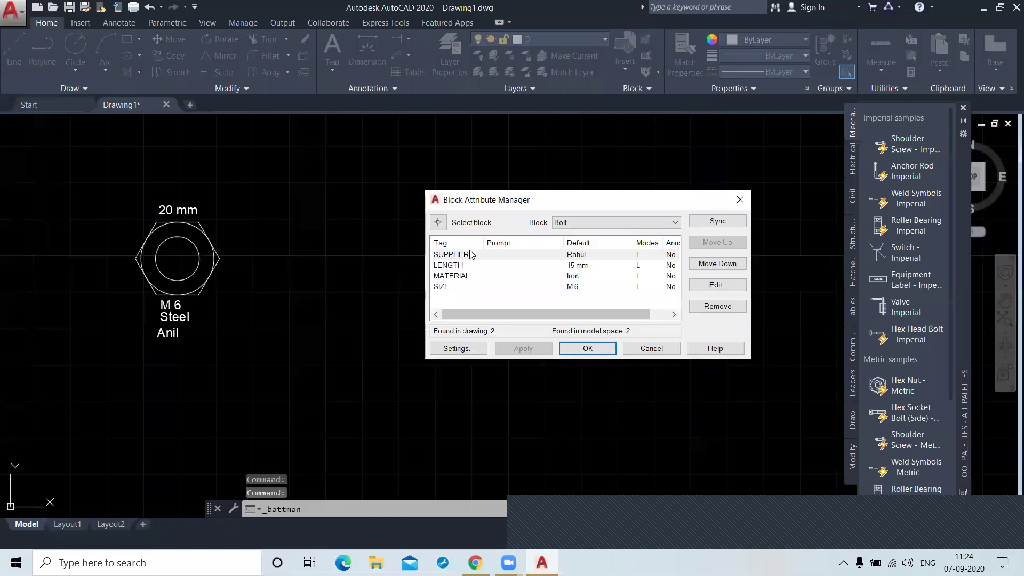
click(463, 265)
click(453, 276)
click(443, 287)
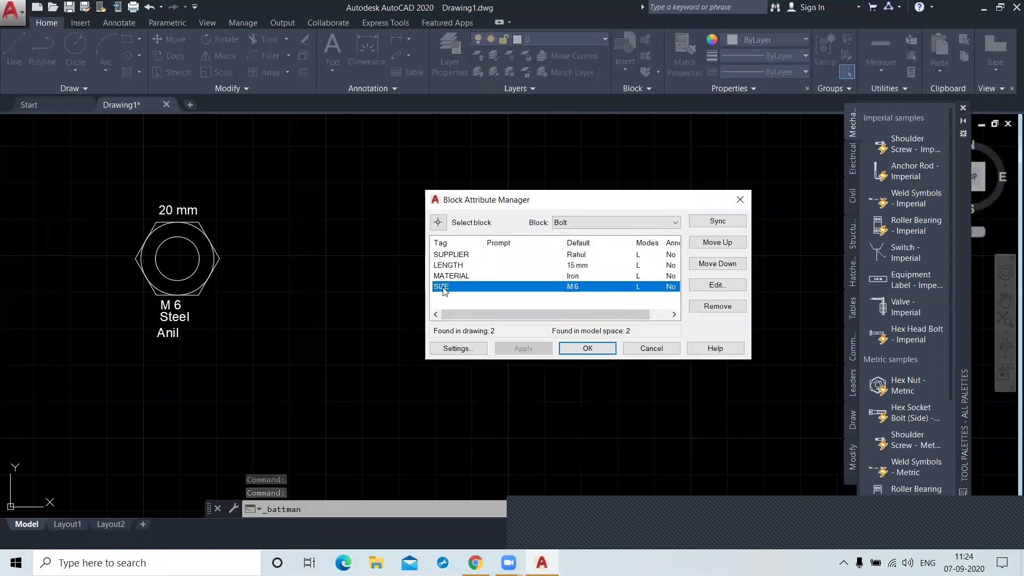
click(455, 257)
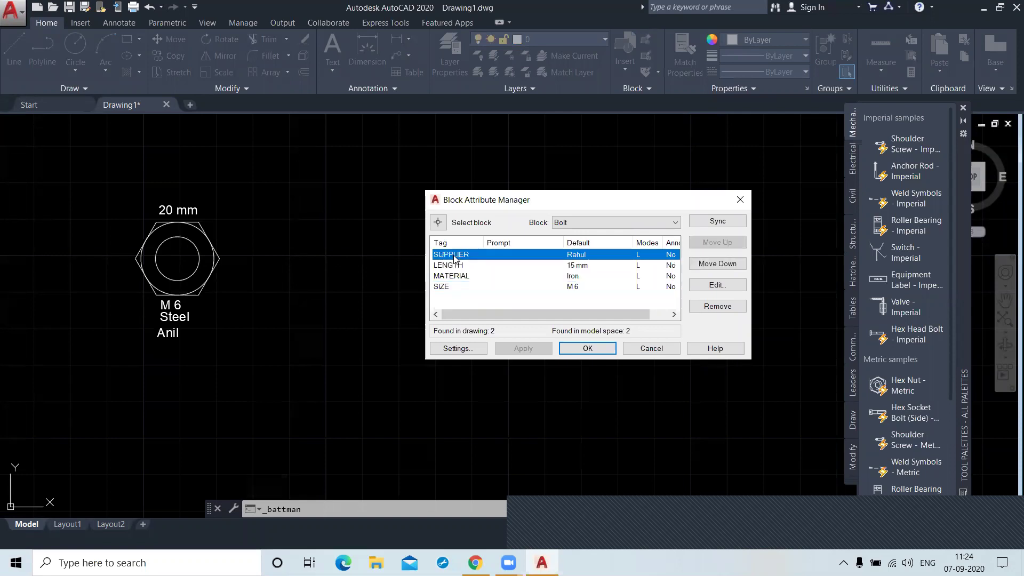
double_click(455, 255)
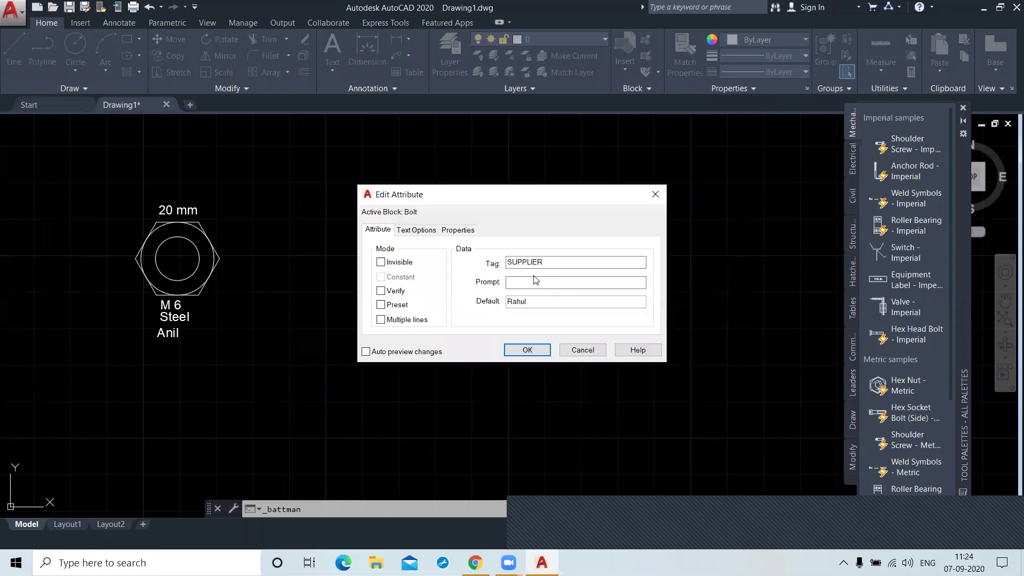
double_click(537, 302)
click(422, 232)
click(456, 236)
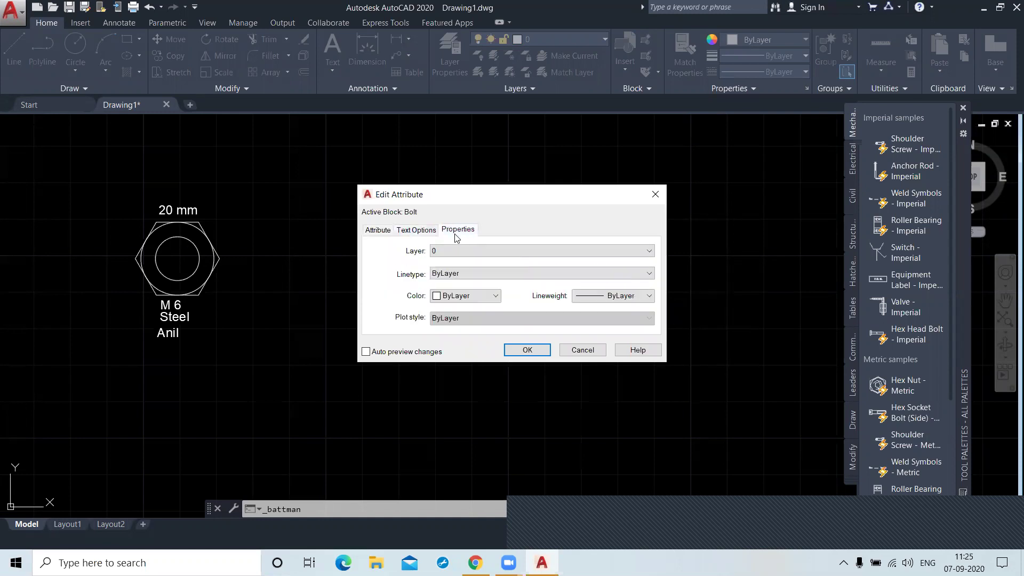
click(389, 233)
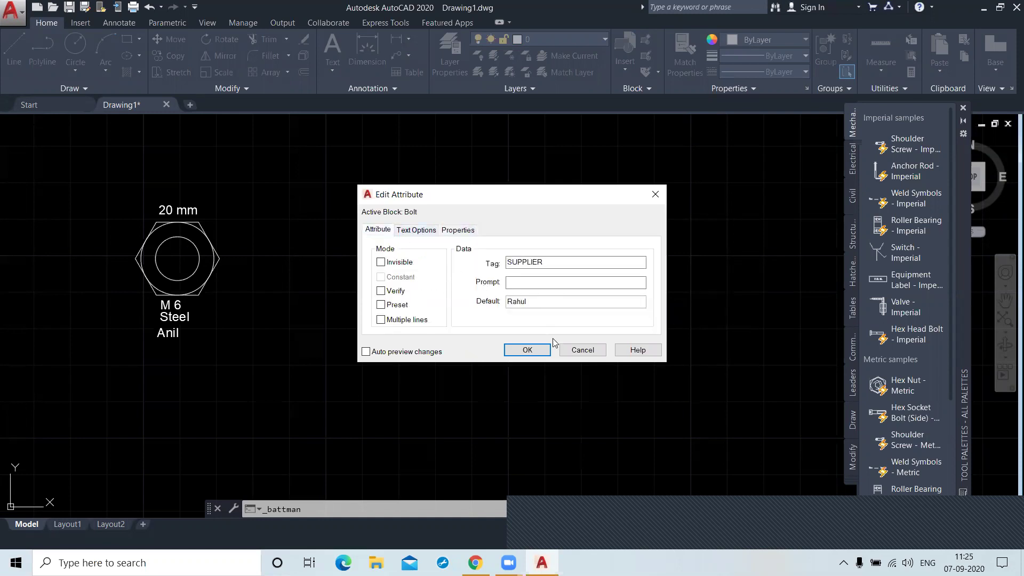
click(534, 350)
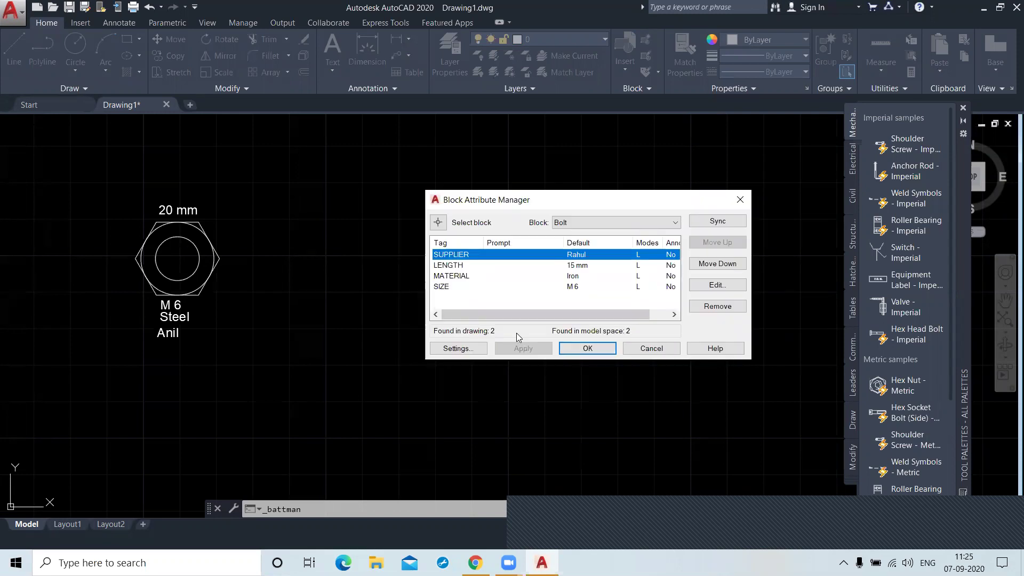
Examine the Bolt block's SIZE attribute definition and the Block Attribute Settings, leaving both unchanged, and close the manager.
click(458, 266)
click(457, 278)
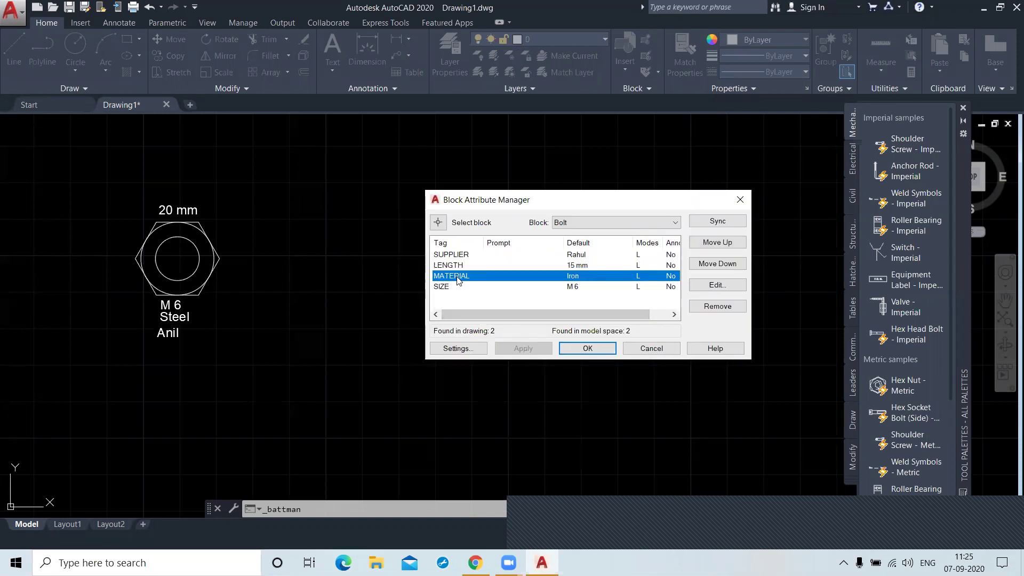
click(442, 288)
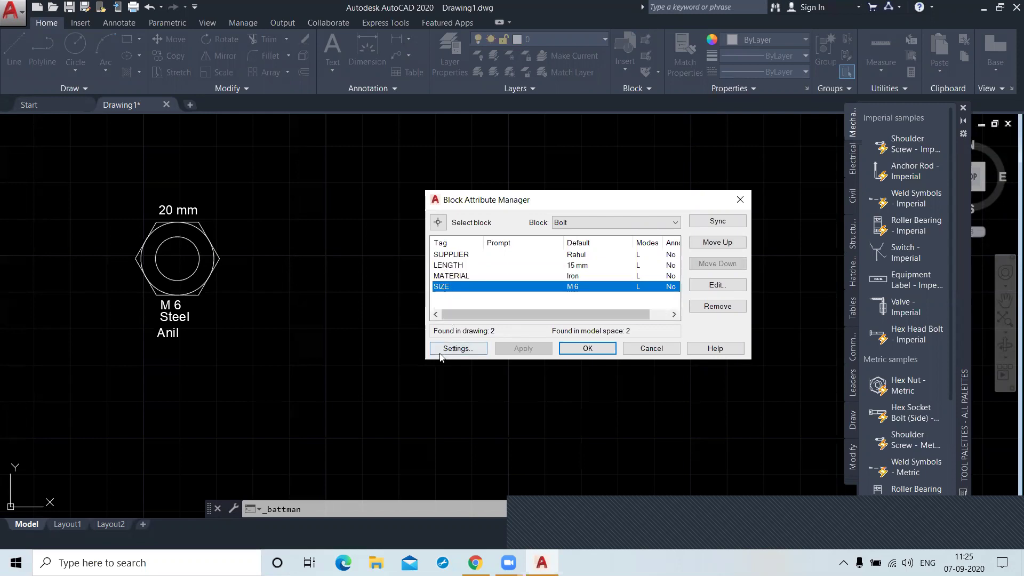
click(716, 286)
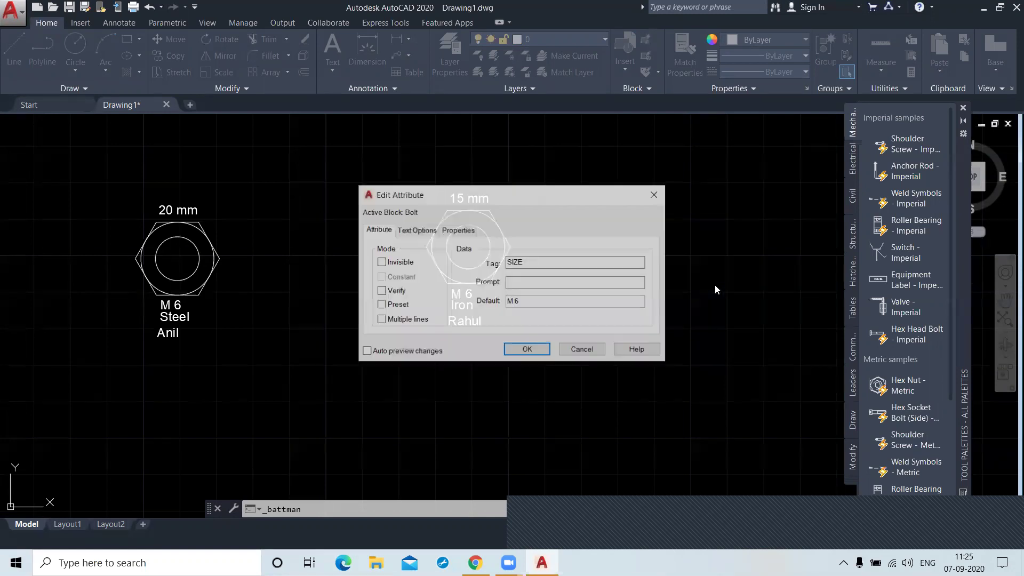
click(544, 350)
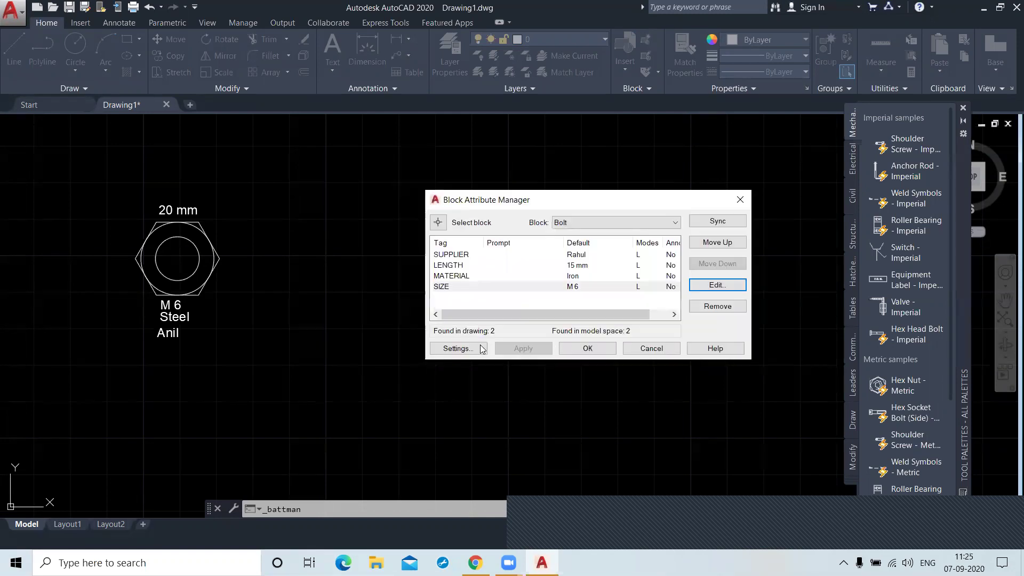
click(467, 348)
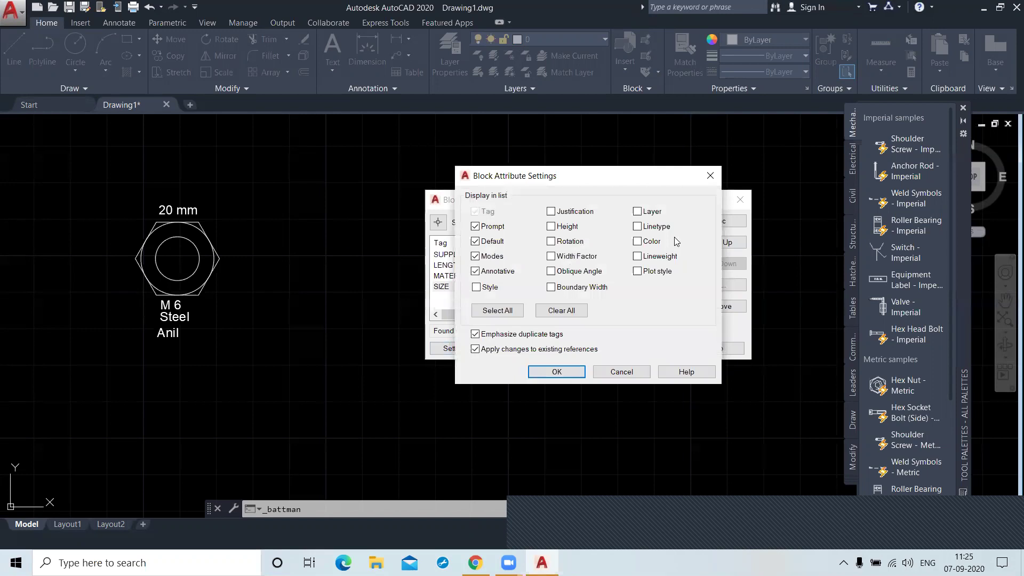
click(711, 181)
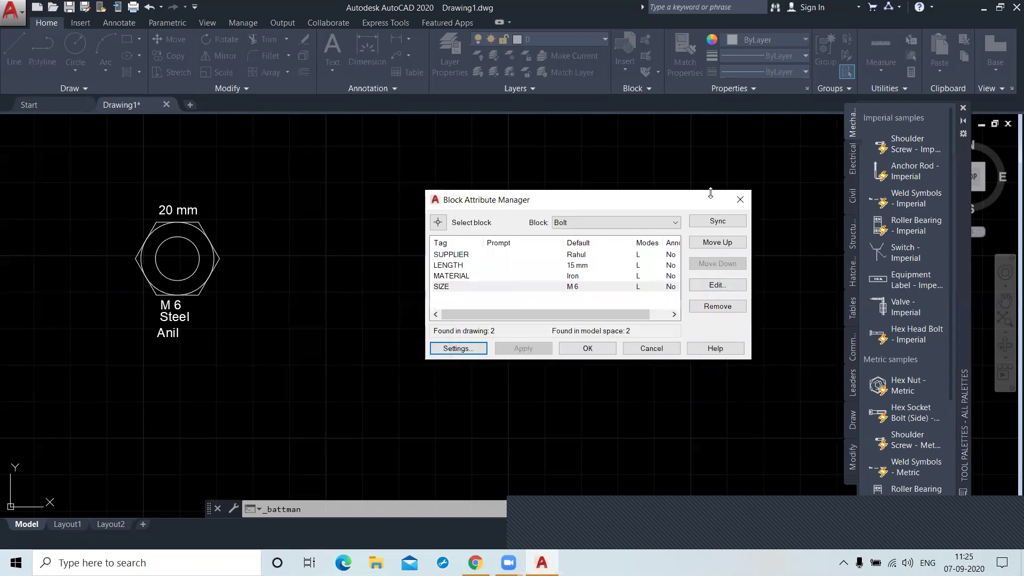
click(588, 350)
Check the right-hand Bolt's attribute values in the Enhanced Attribute Editor and close it without edits.
click(458, 284)
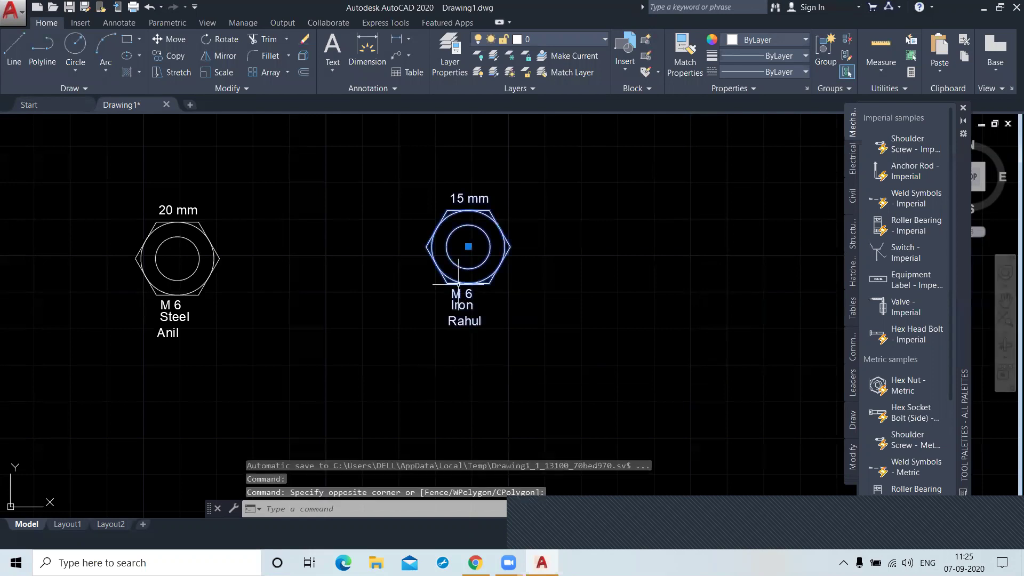
double_click(463, 299)
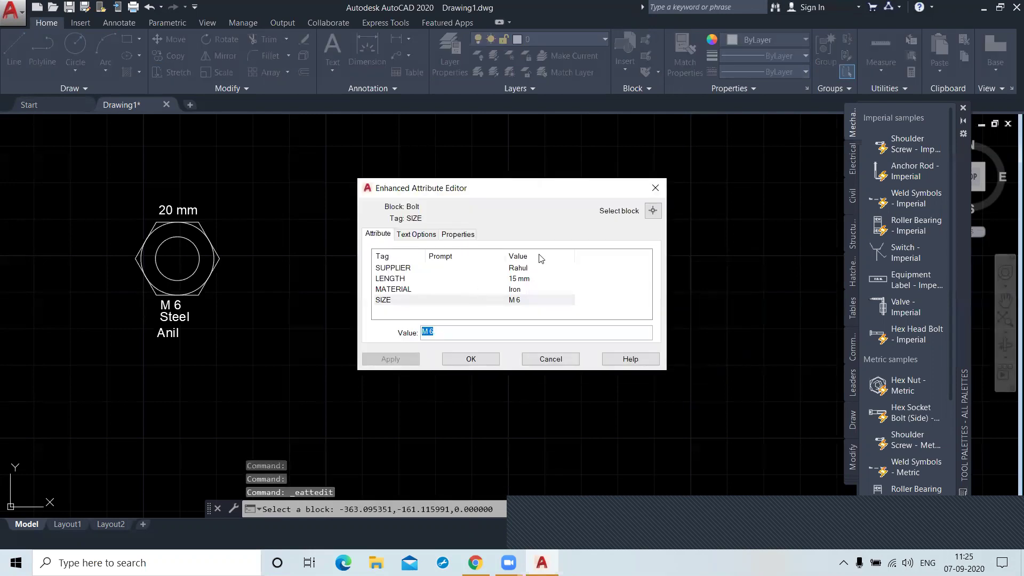
click(655, 188)
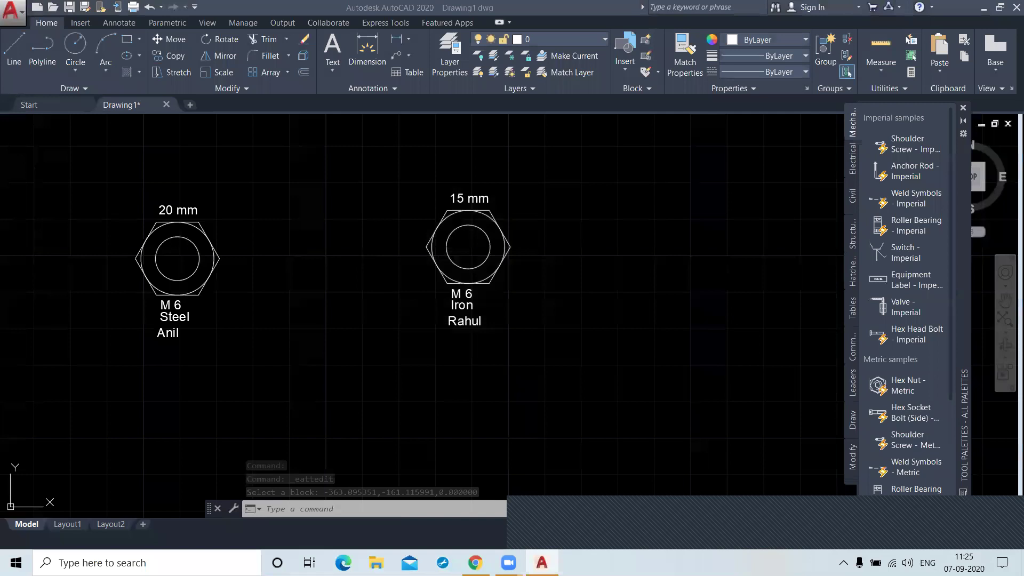
scroll(985, 247, down, 4)
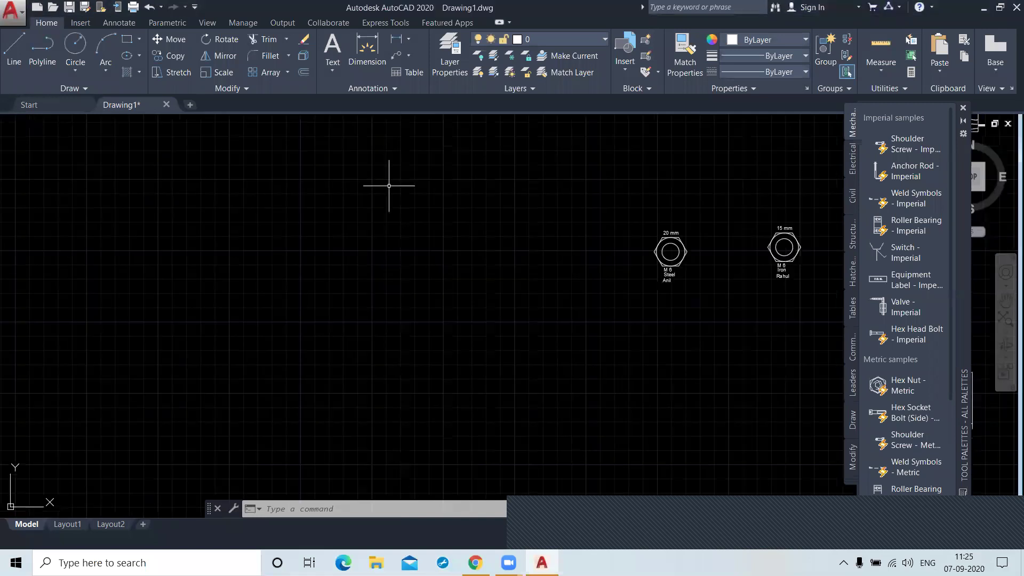